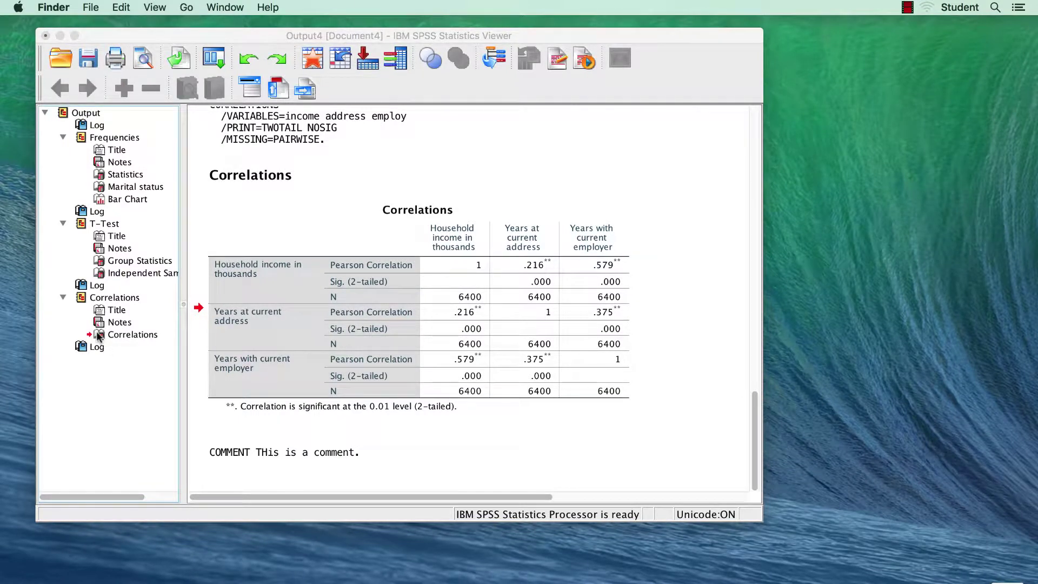
Copy the Correlations table from the SPSS Viewer with Edit > Copy and switch to Microsoft Word.
left_click(99, 336)
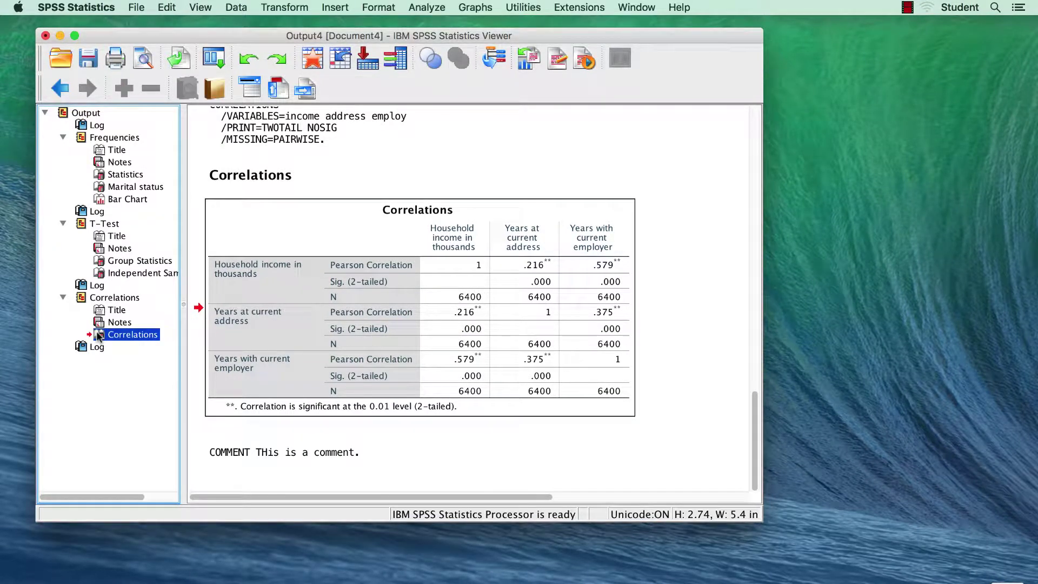
left_click(167, 8)
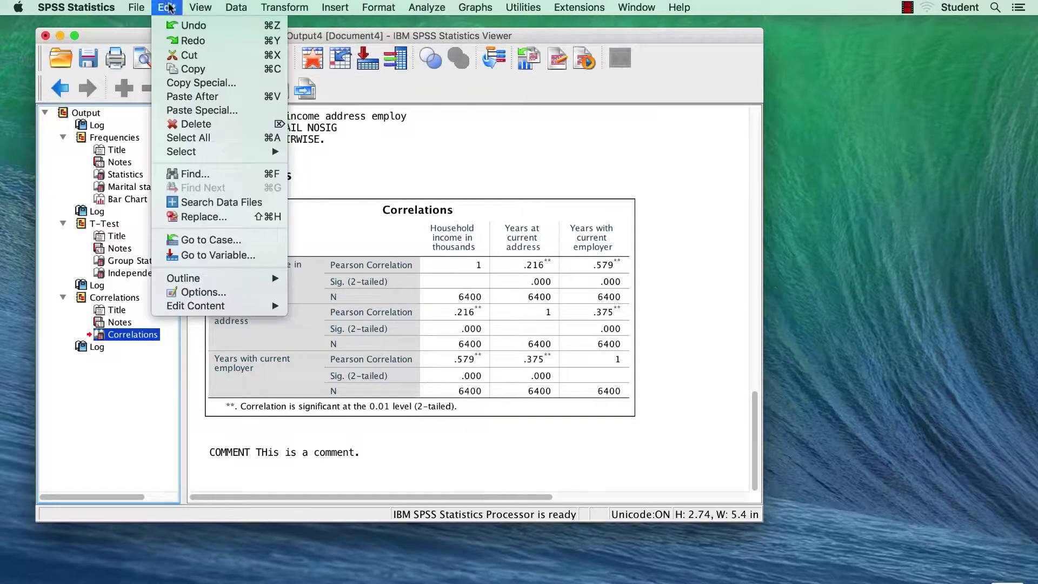
left_click(216, 69)
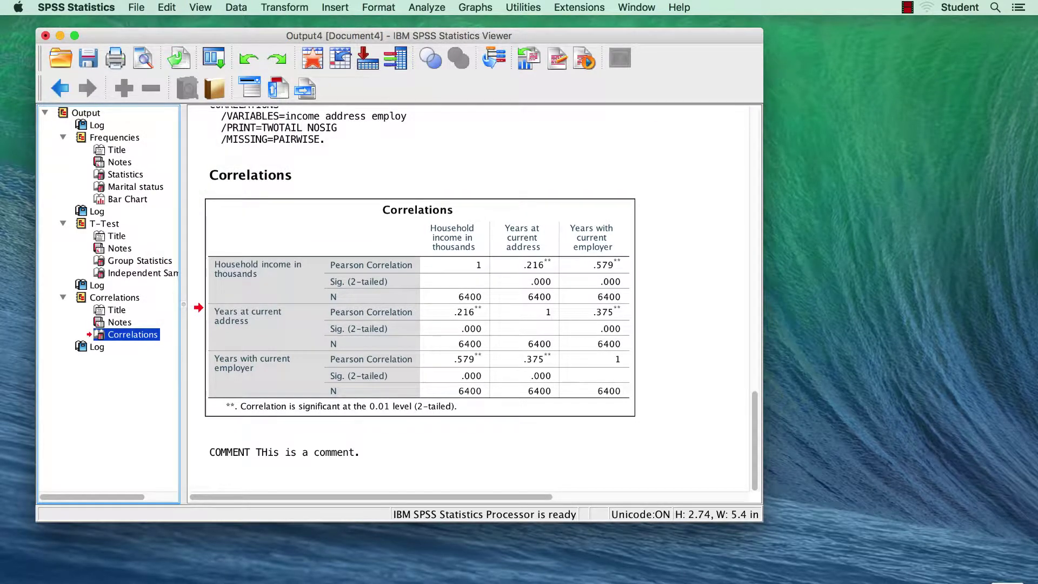
left_click(689, 582)
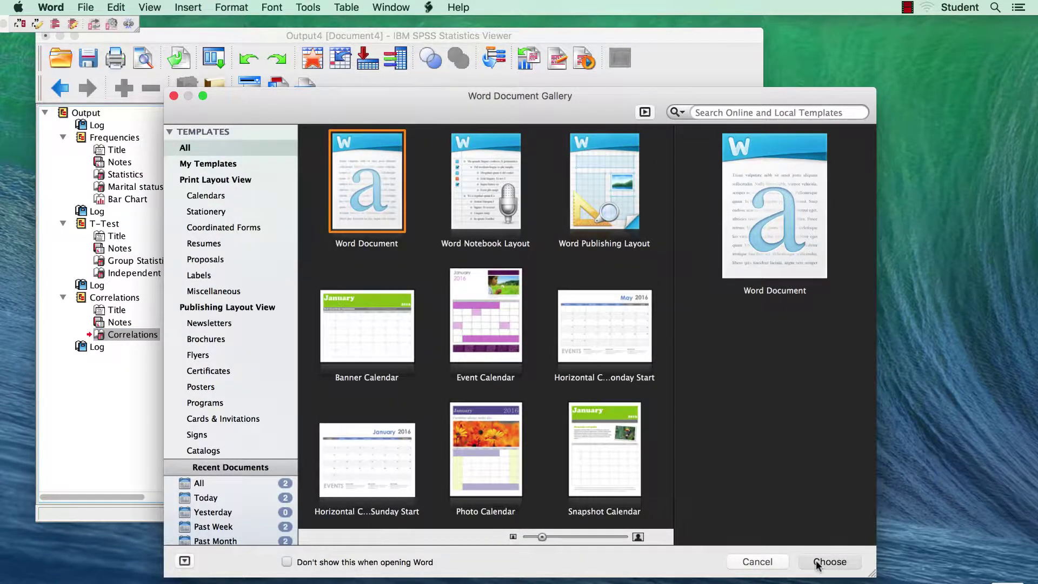
Paste the Correlations table into a new blank Word document as Formatted Text (RTF) and select it.
left_click(829, 561)
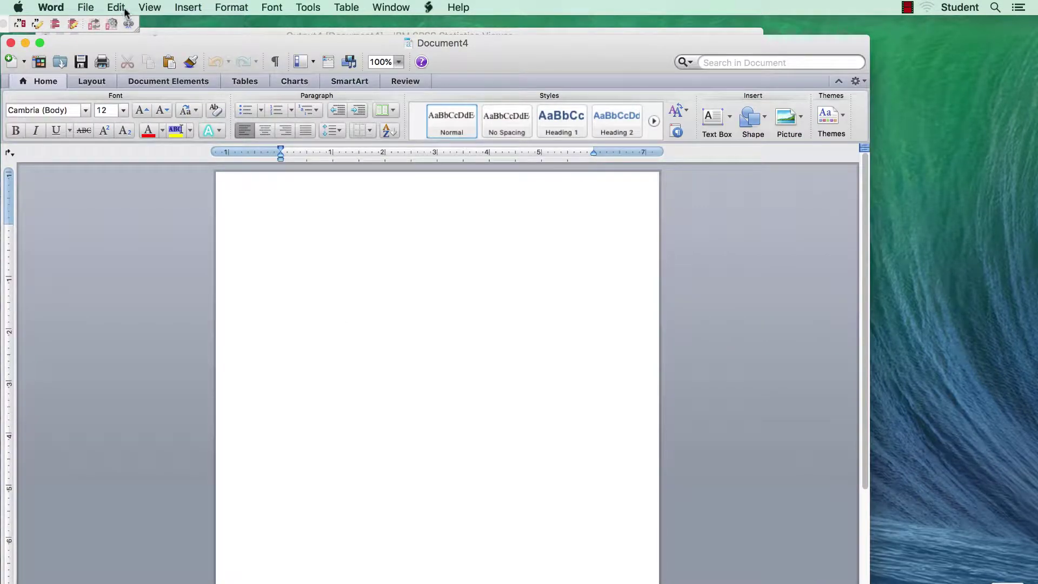
left_click(121, 9)
left_click(173, 126)
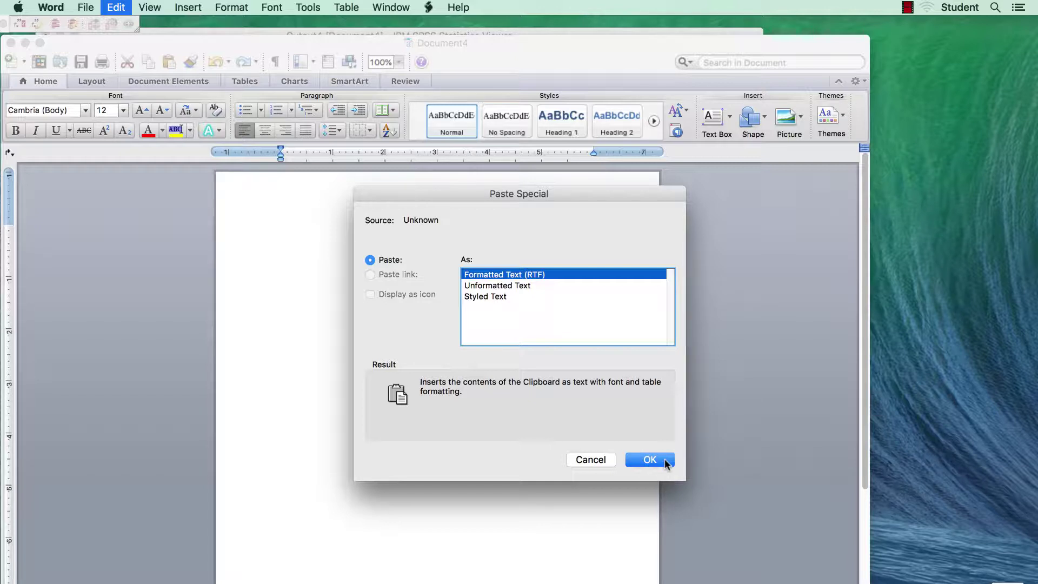
left_click(649, 460)
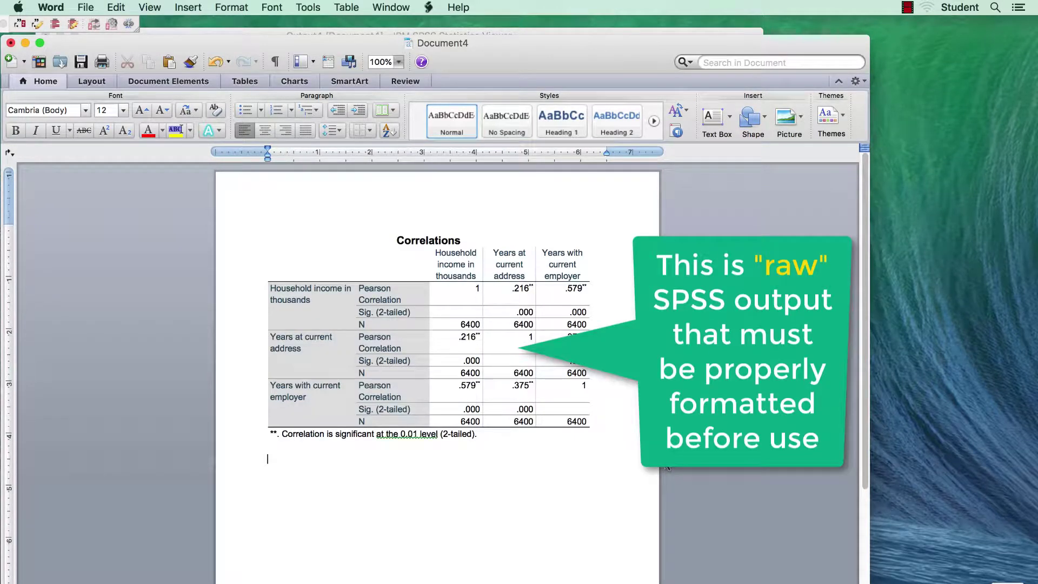
left_click_drag(255, 245, 277, 436)
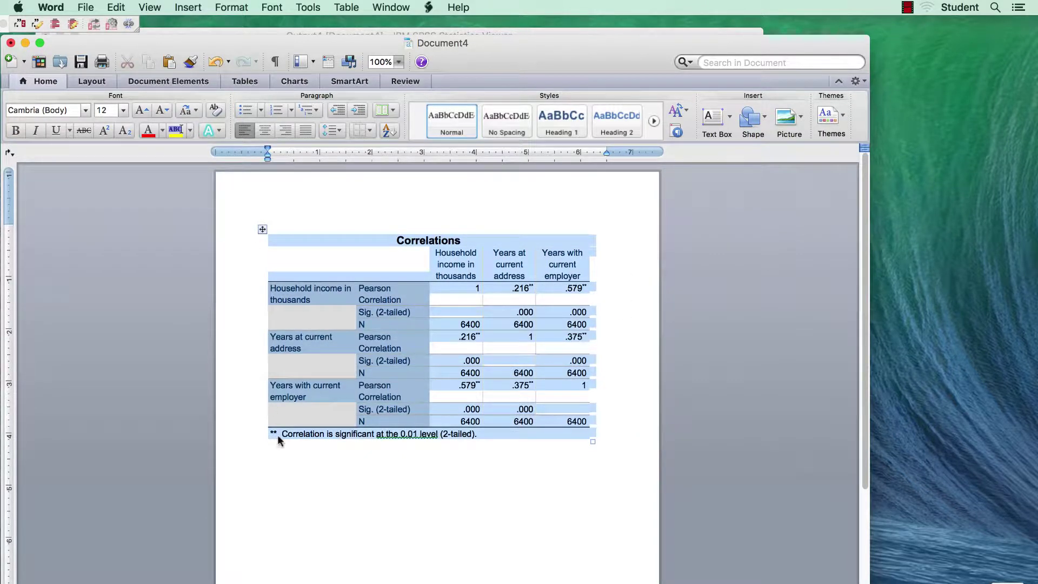
Set the selected Word table in Times New Roman, then deselect it.
left_click(86, 111)
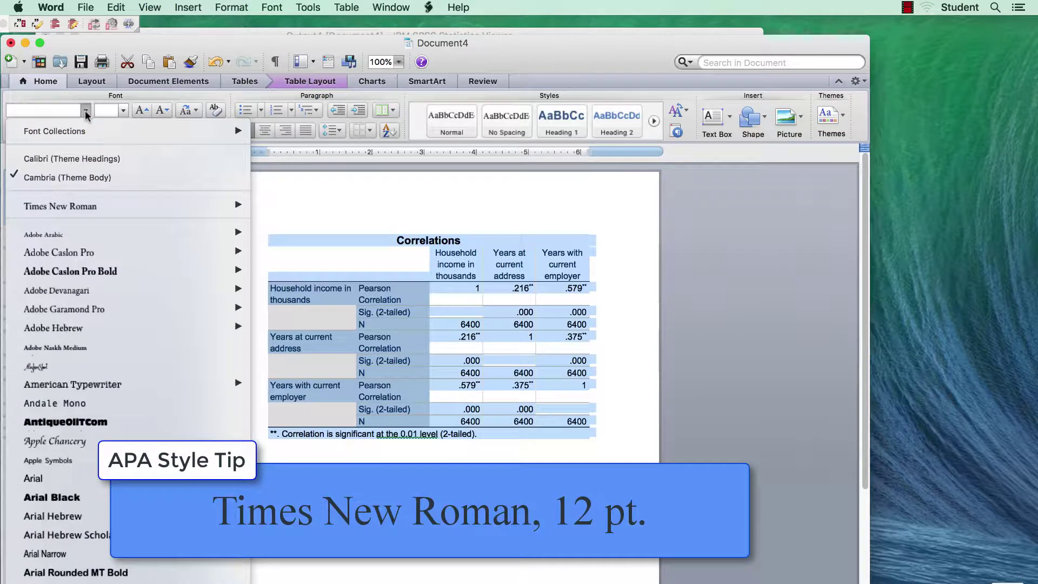
left_click(88, 205)
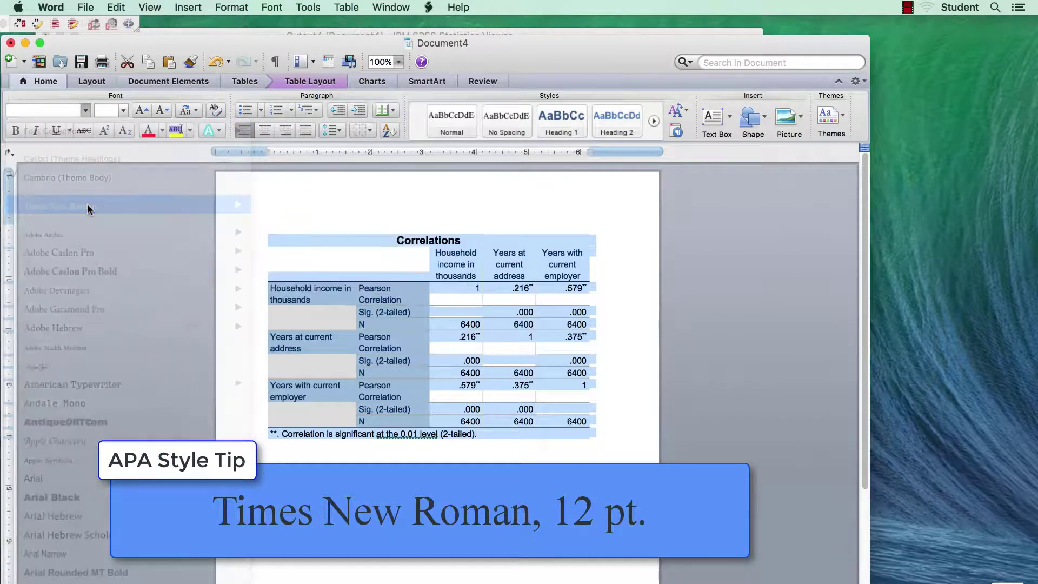
left_click(400, 359)
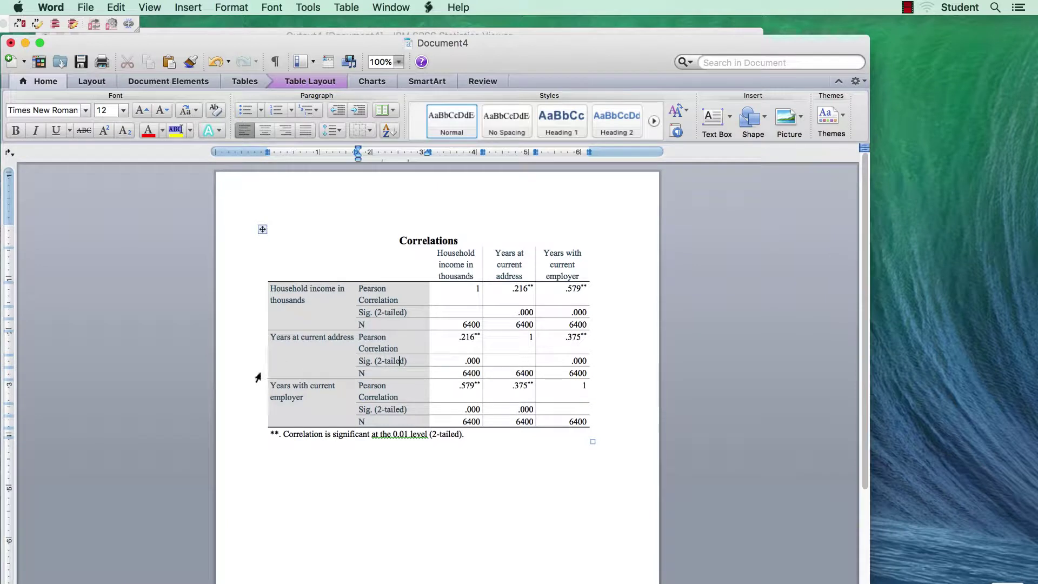
left_click(314, 470)
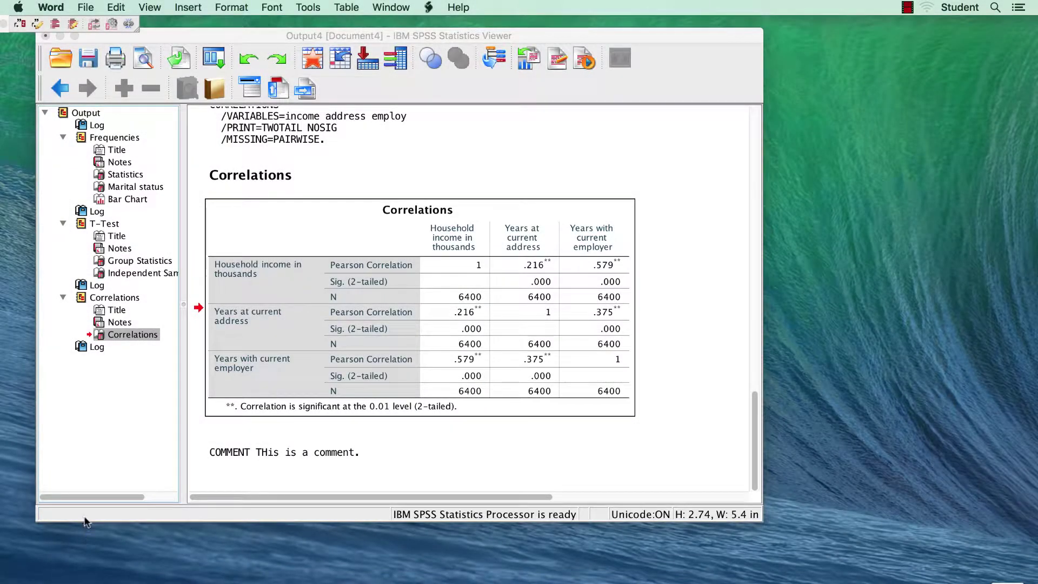
Copy the Correlations table again from its right-click menu and switch to Microsoft Excel.
left_click(100, 335)
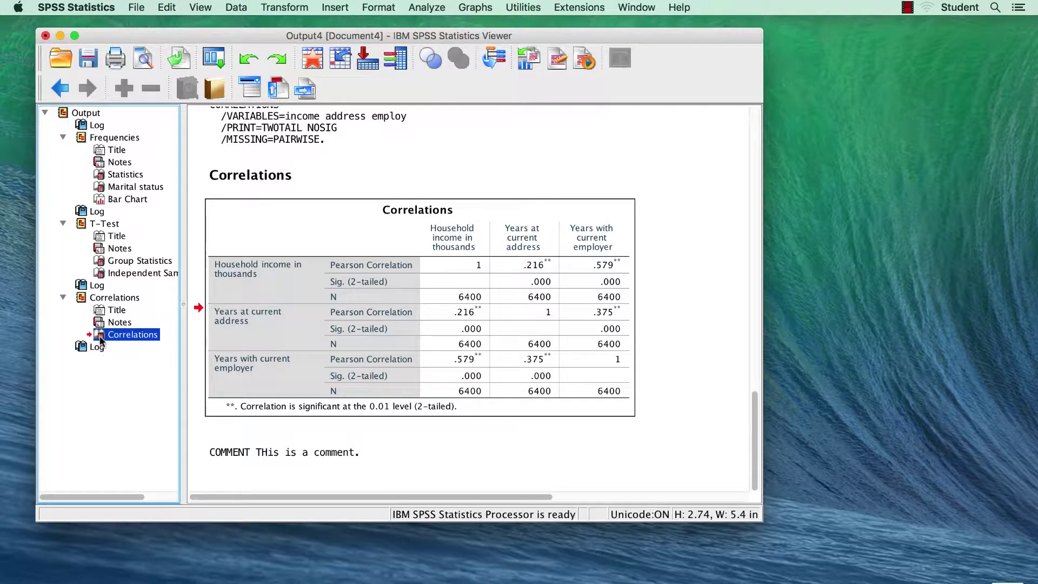
right_click(100, 335)
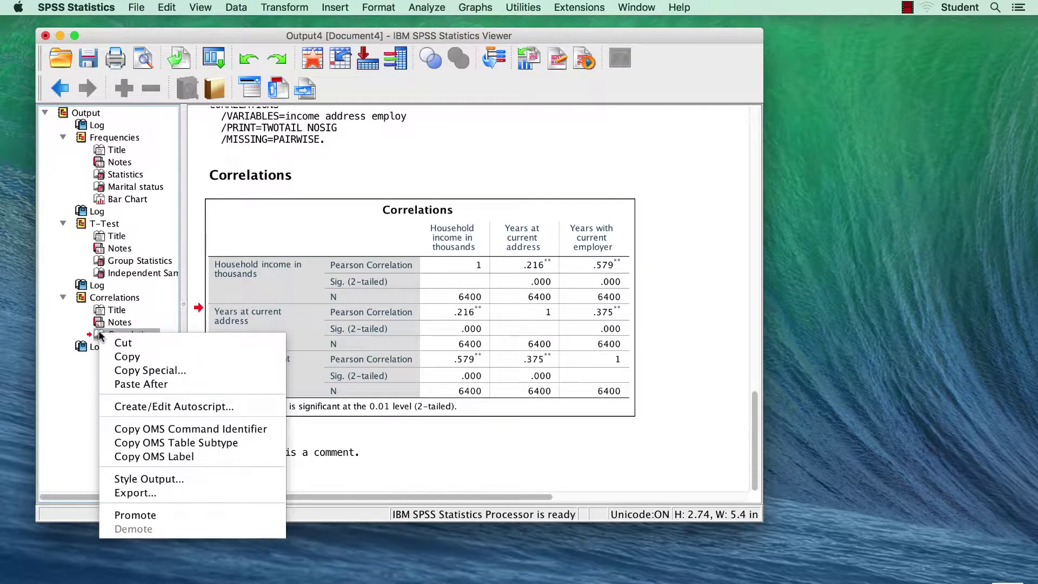
left_click(142, 356)
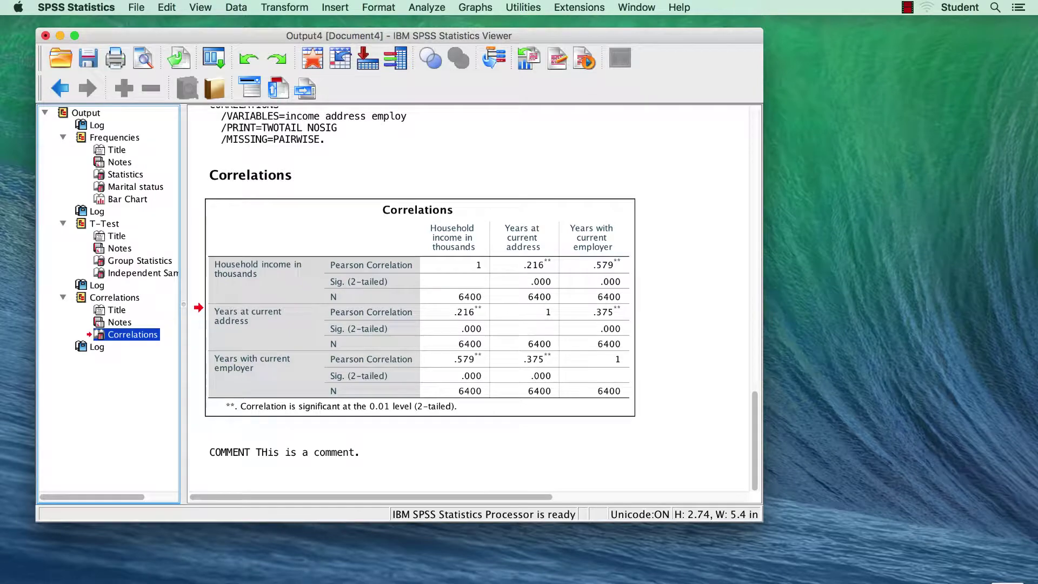
left_click(703, 582)
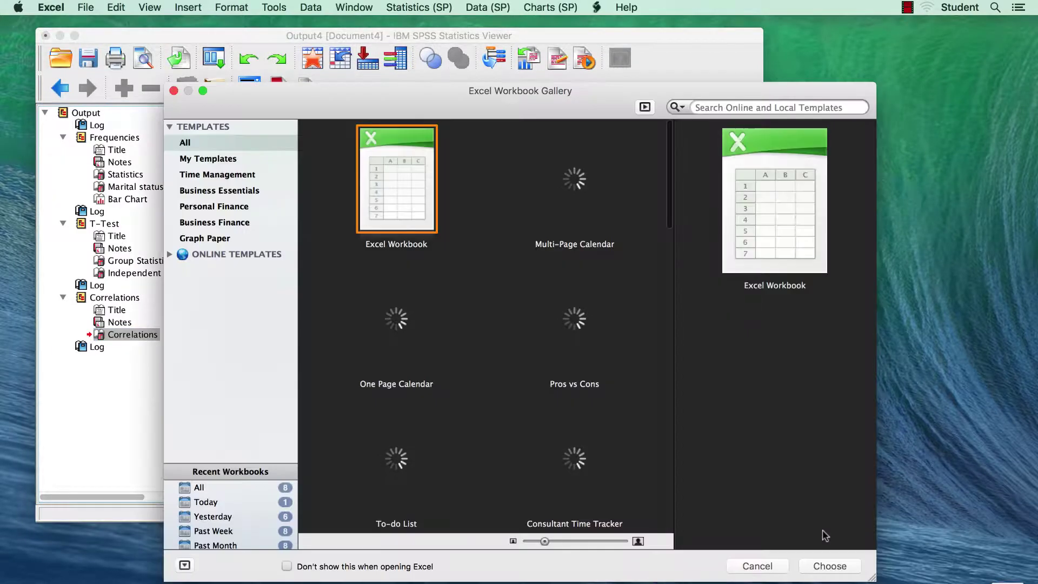
Paste the Correlations table into cell A1 of a new blank workbook as Unicode Text.
left_click(830, 566)
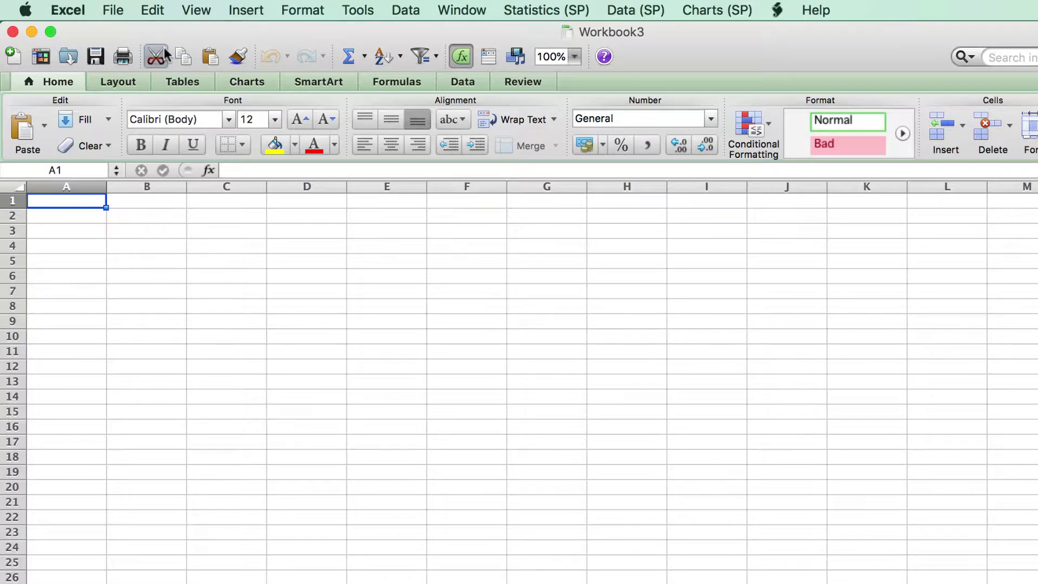
right_click(95, 200)
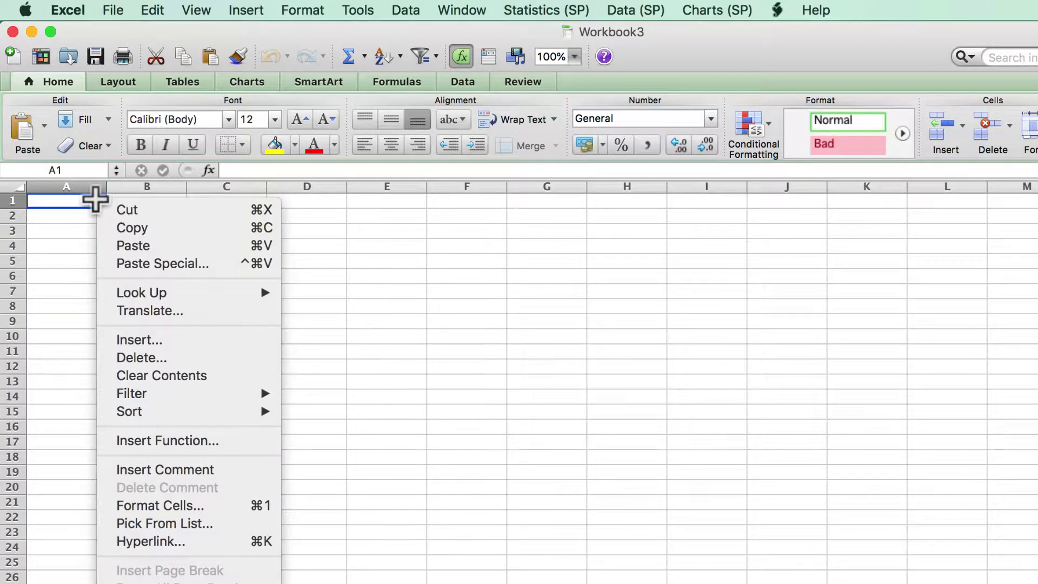
left_click(160, 262)
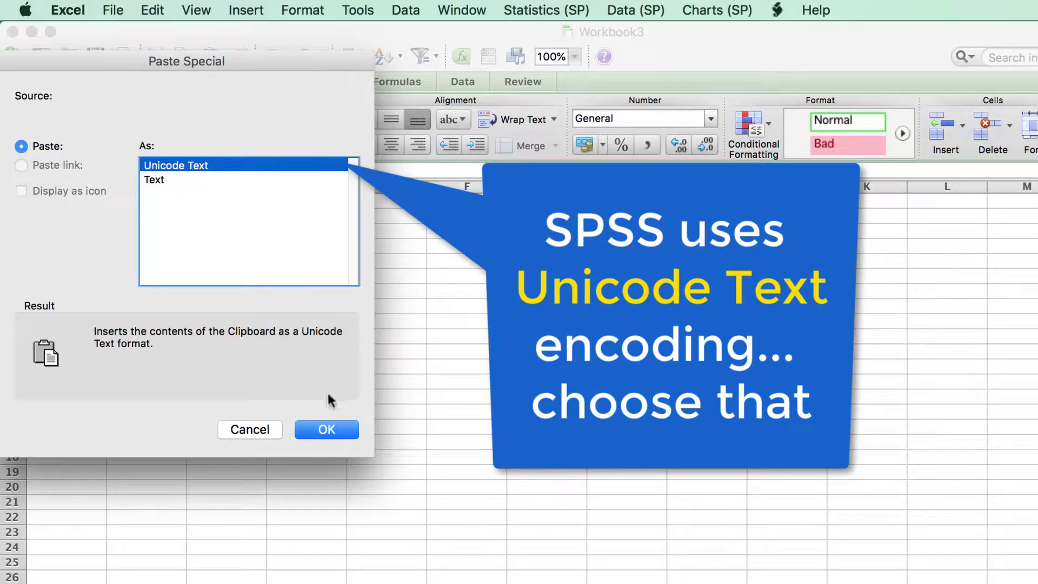
left_click(327, 430)
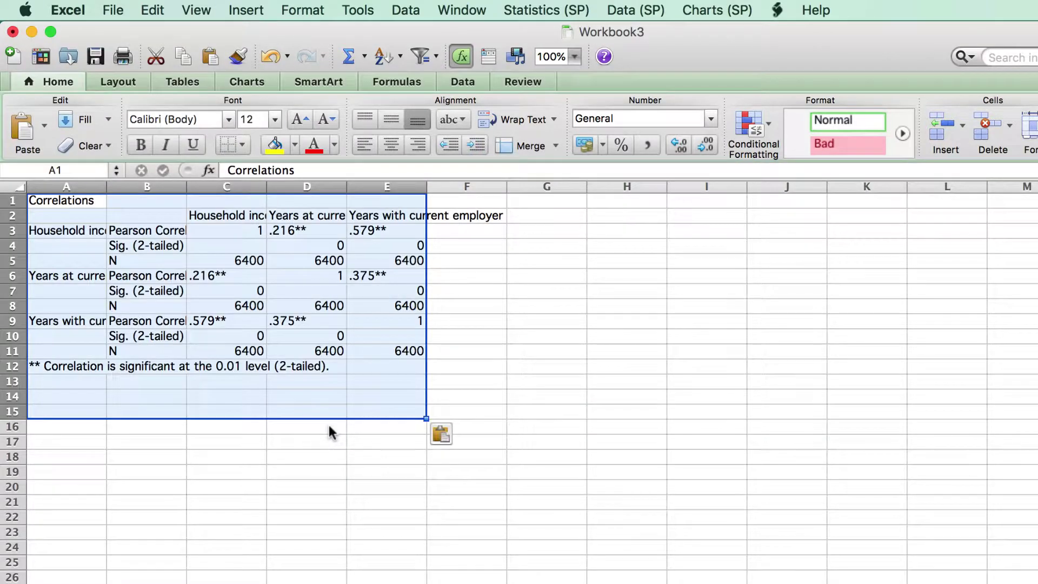
Apply Times New Roman to the pasted cells and AutoFit columns C–E to their headings.
left_click(228, 120)
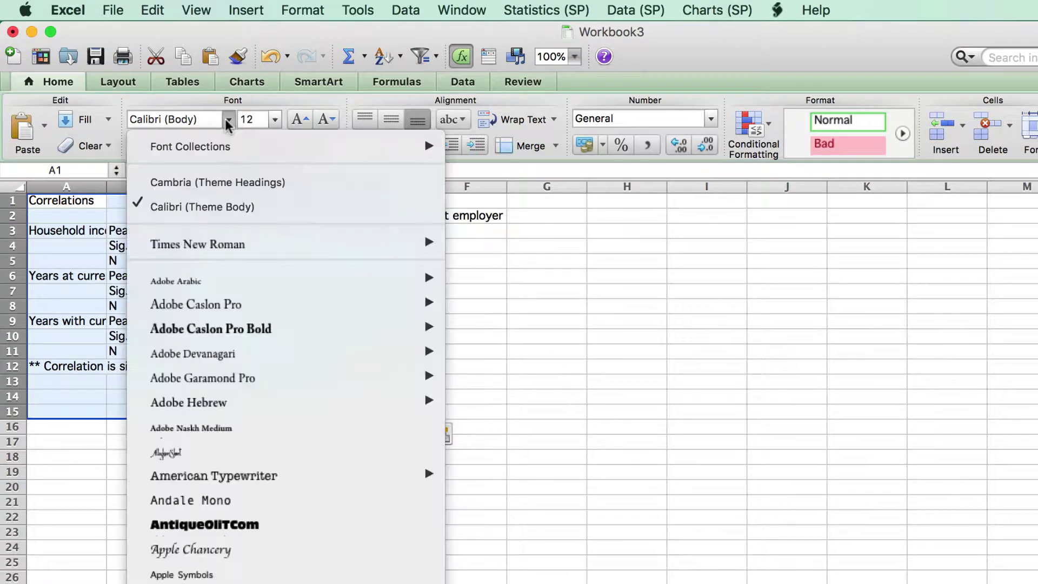
left_click(233, 244)
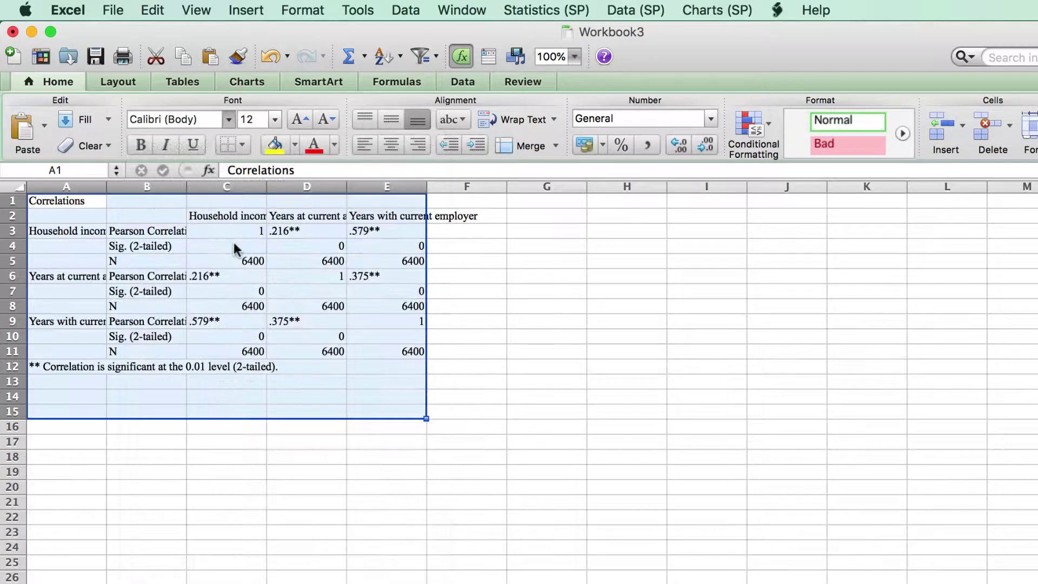
left_click_drag(241, 186, 380, 206)
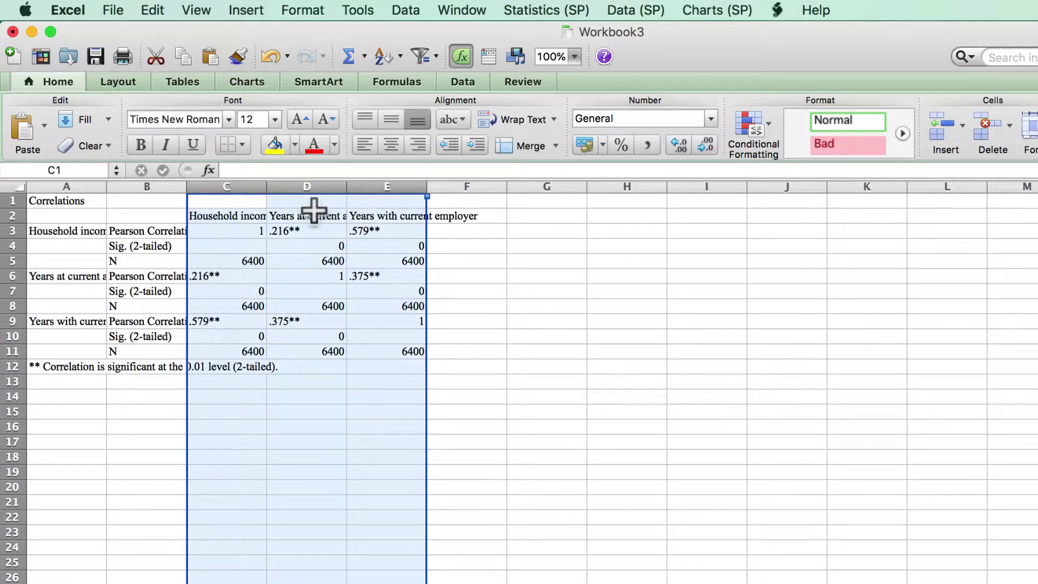
double_click(266, 186)
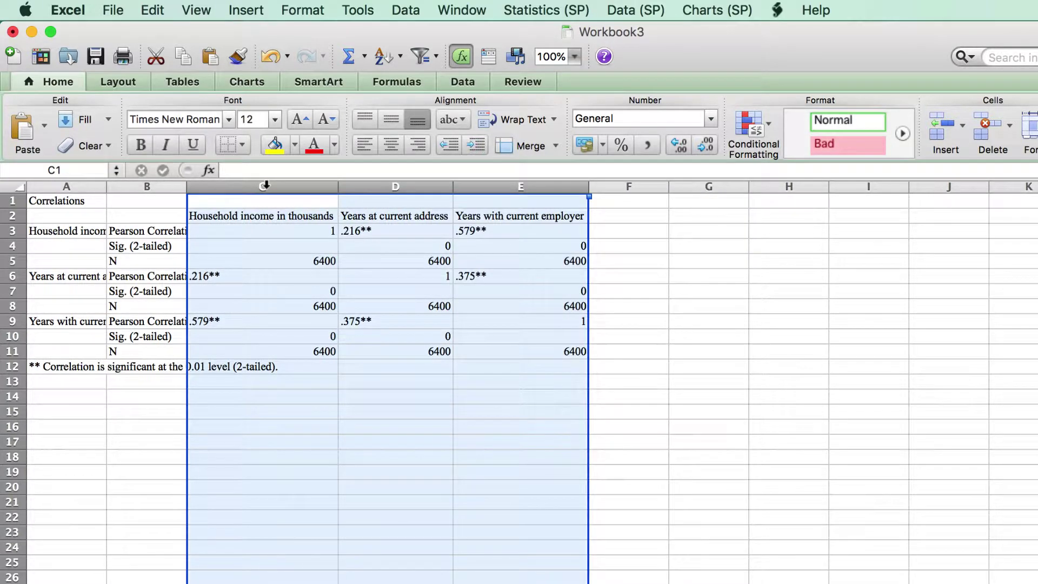
left_click(323, 442)
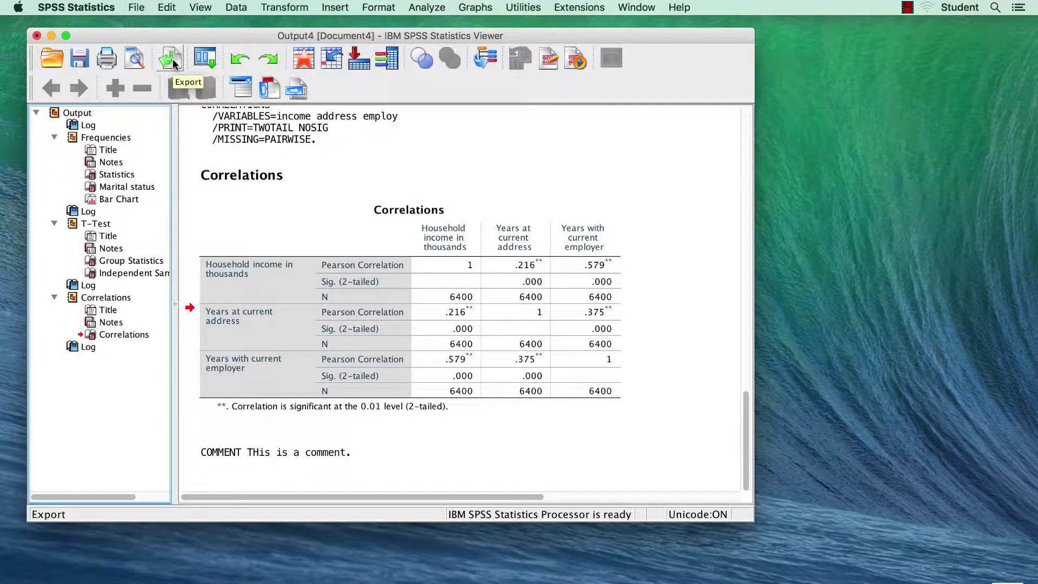
Export all output objects as Word/RTF (*.doc) to output.doc on the desktop.
left_click(138, 7)
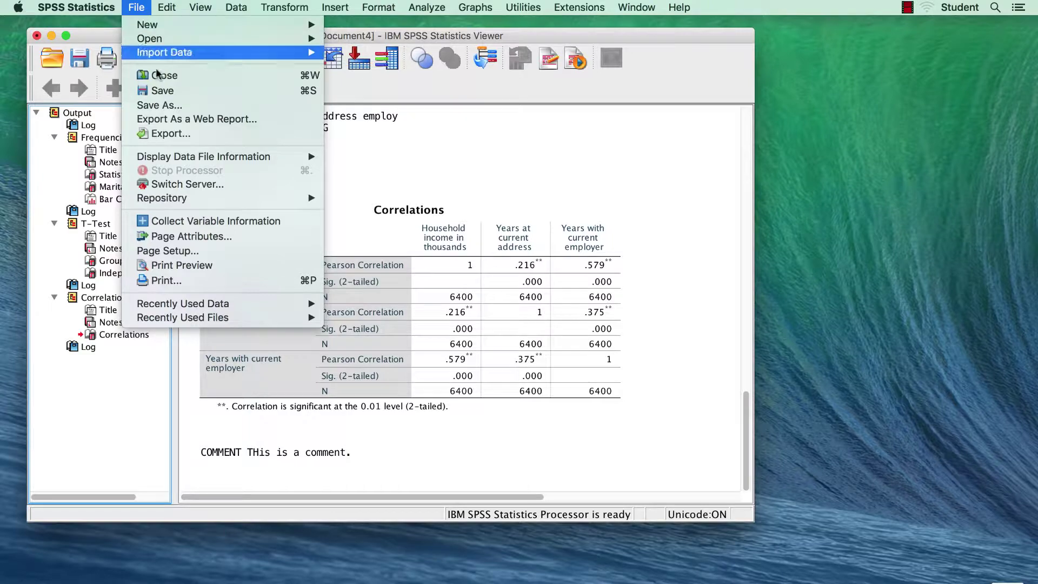
left_click(177, 131)
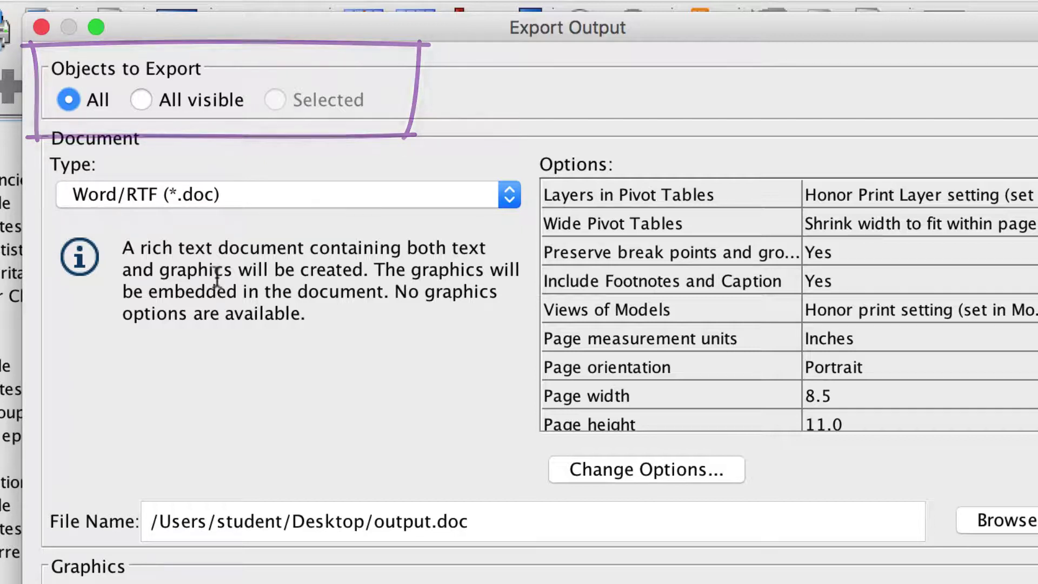
left_click(509, 196)
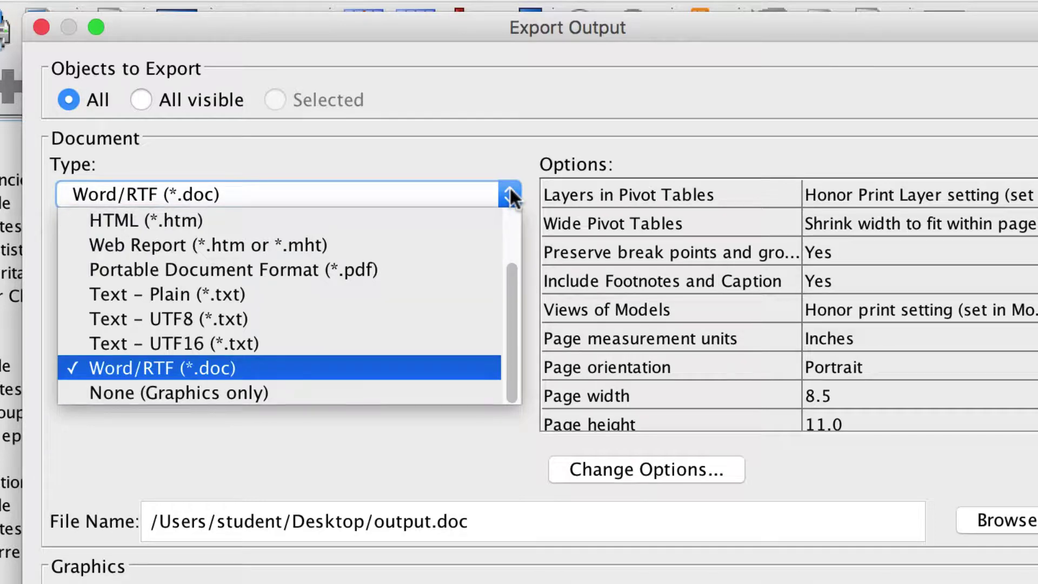
left_click(456, 368)
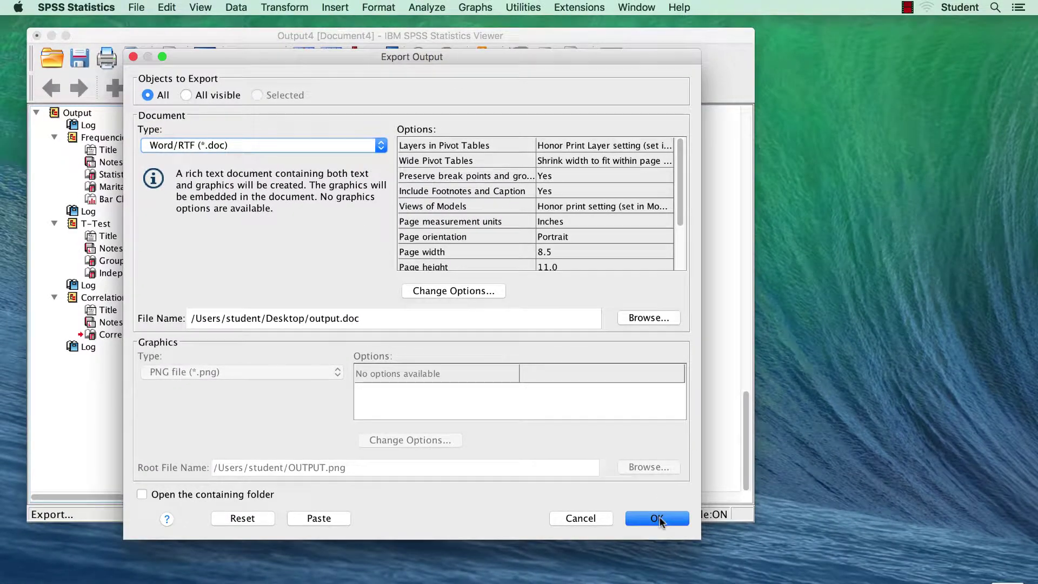
left_click(661, 519)
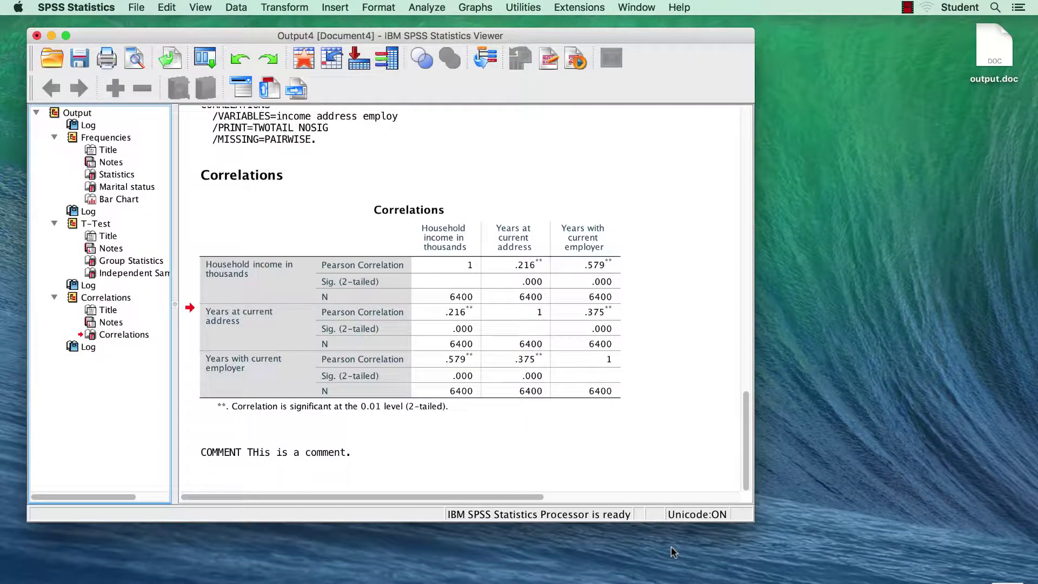
Open output.doc in Word, review its Notes tables, bar chart and T-Test output, then minimize.
double_click(999, 48)
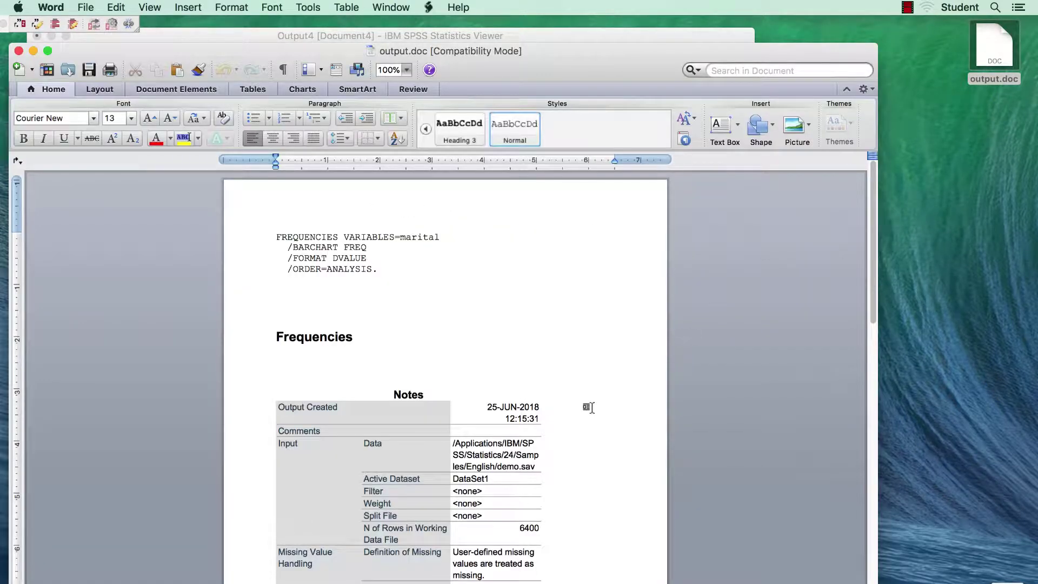
scroll(588, 407, "down", 3)
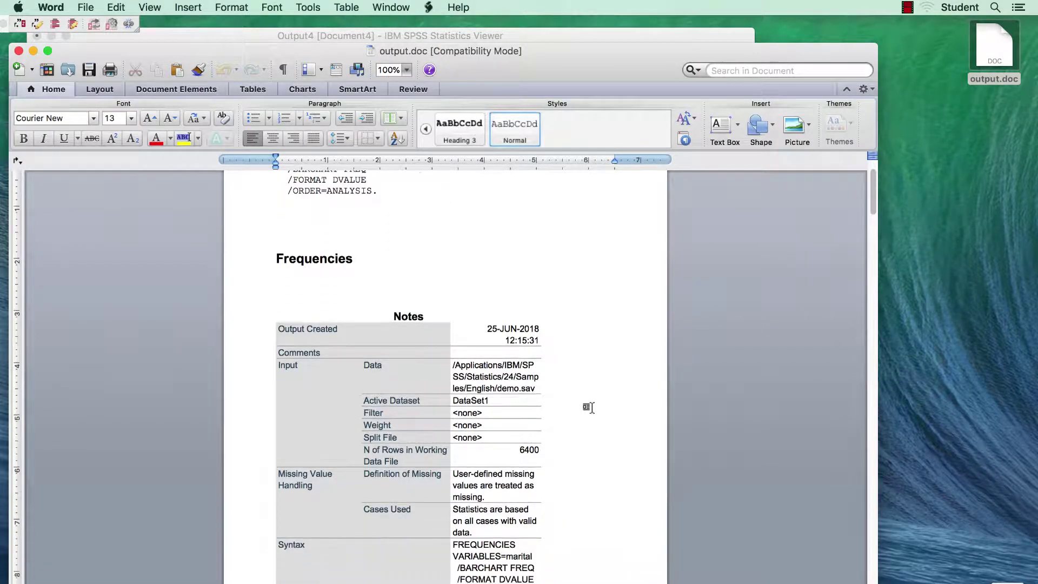
scroll(588, 407, "down", 3)
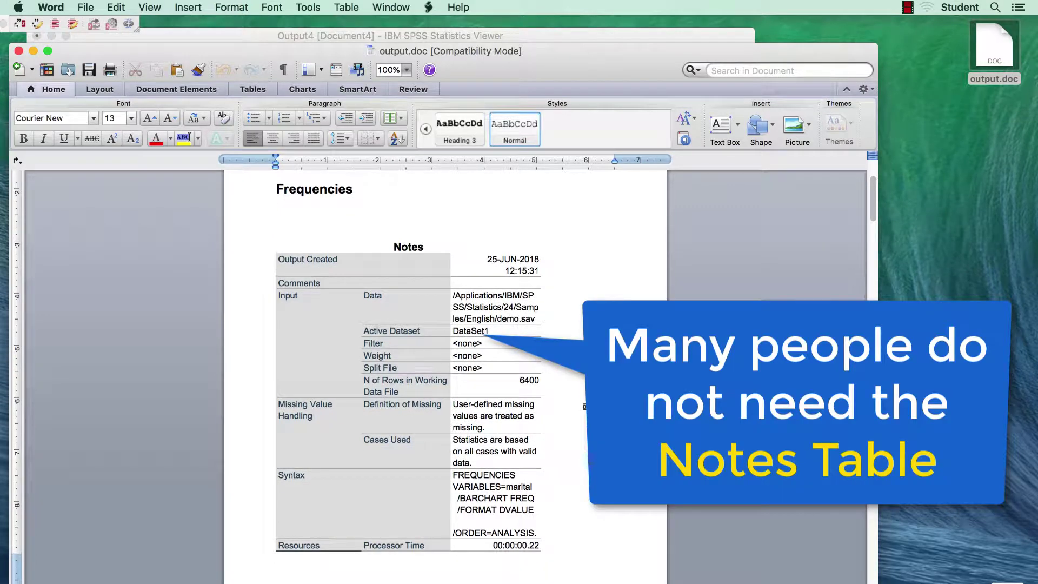
scroll(584, 406, "down", 10)
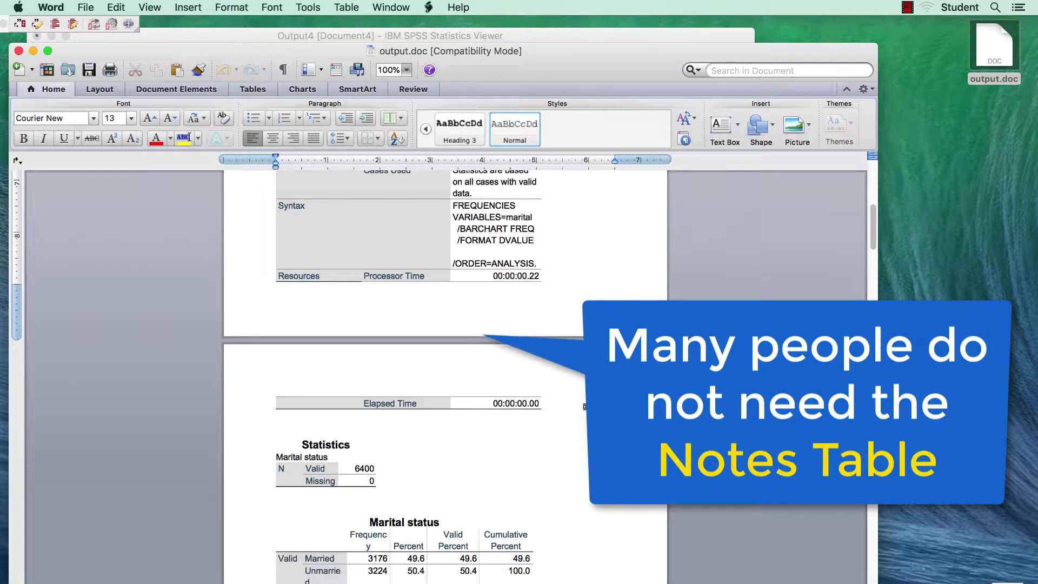
scroll(585, 406, "down", 8)
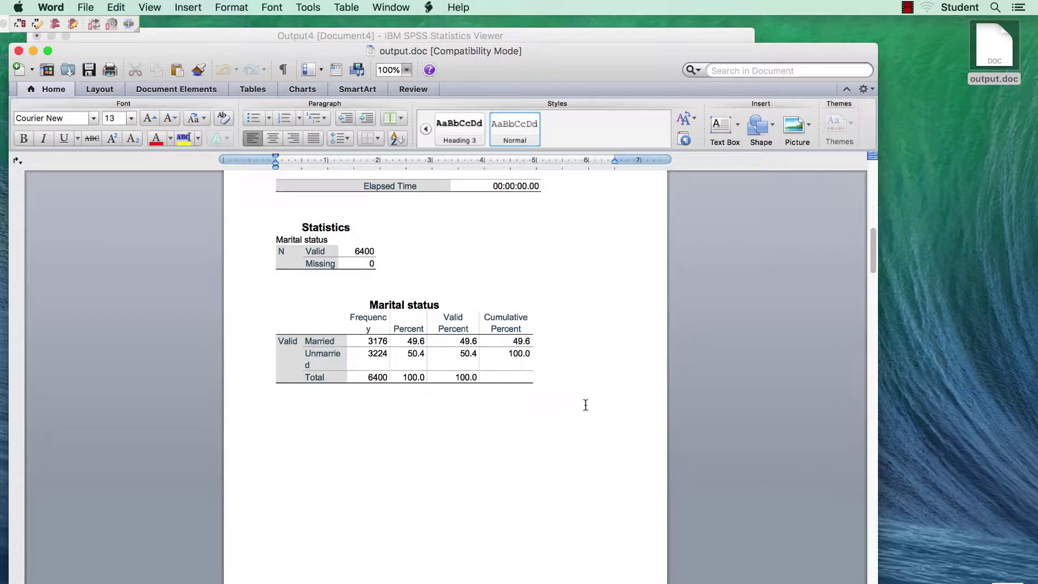
scroll(586, 405, "down", 13)
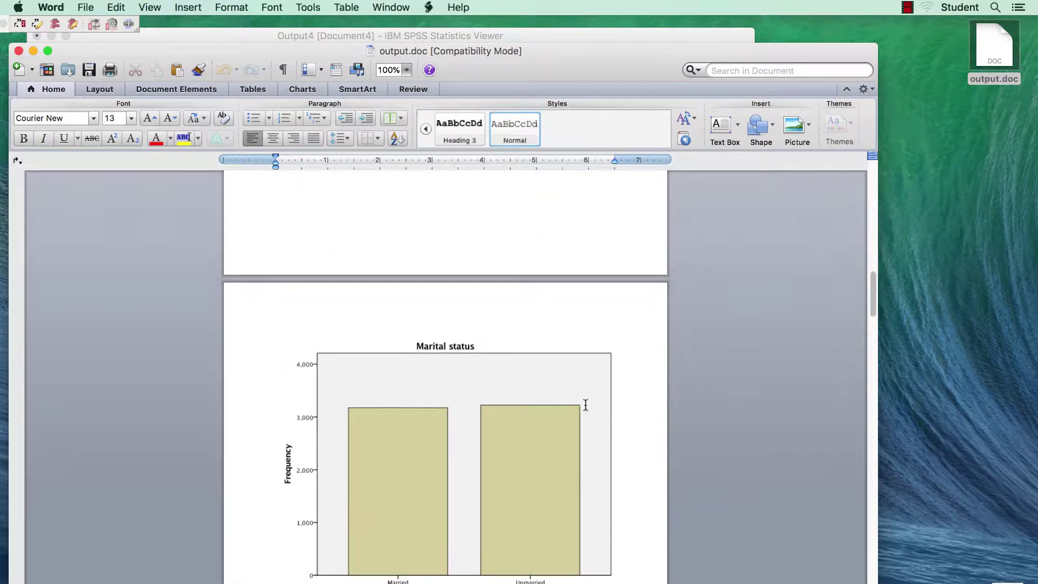
scroll(585, 405, "down", 5)
scroll(585, 405, "down", 5)
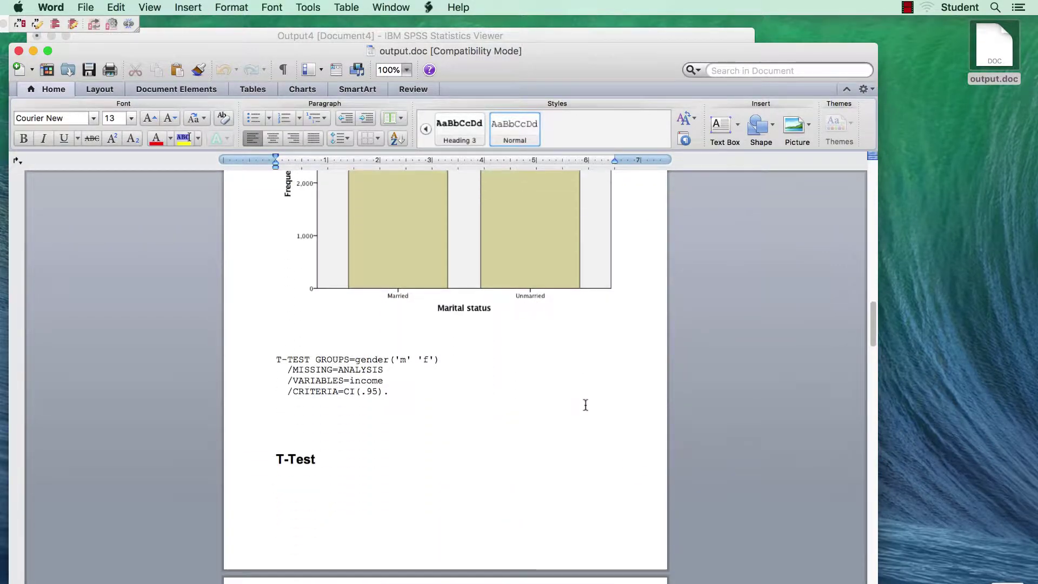
left_click(33, 51)
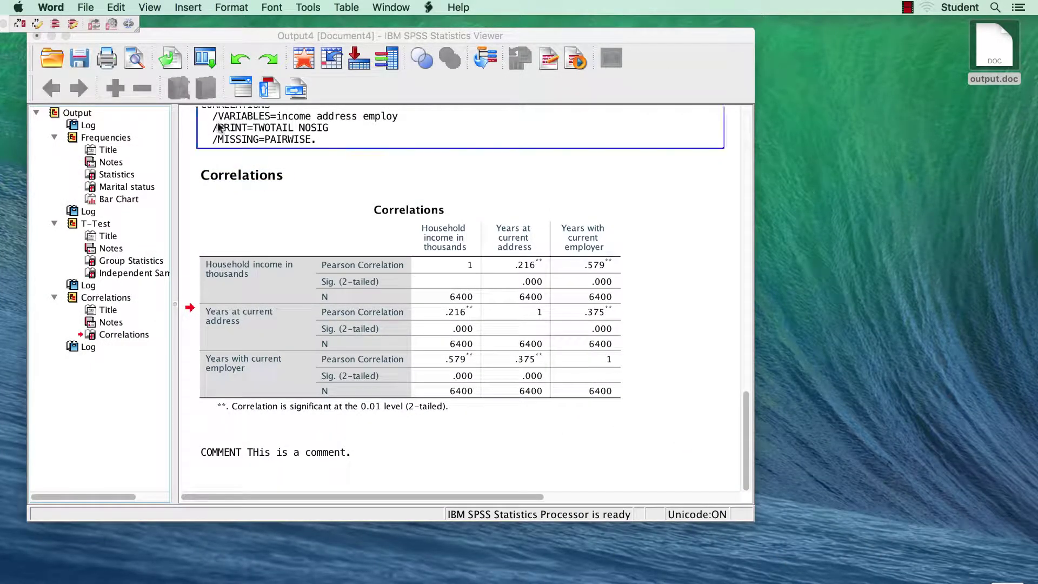
Export the All visible output objects as Word/RTF to output2.doc on the desktop.
left_click(227, 38)
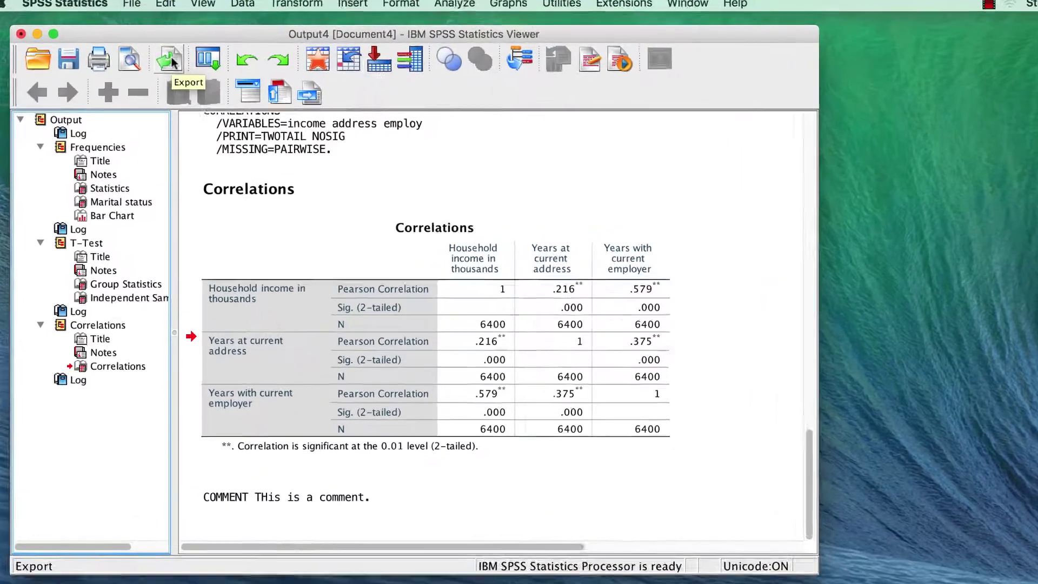
left_click(172, 59)
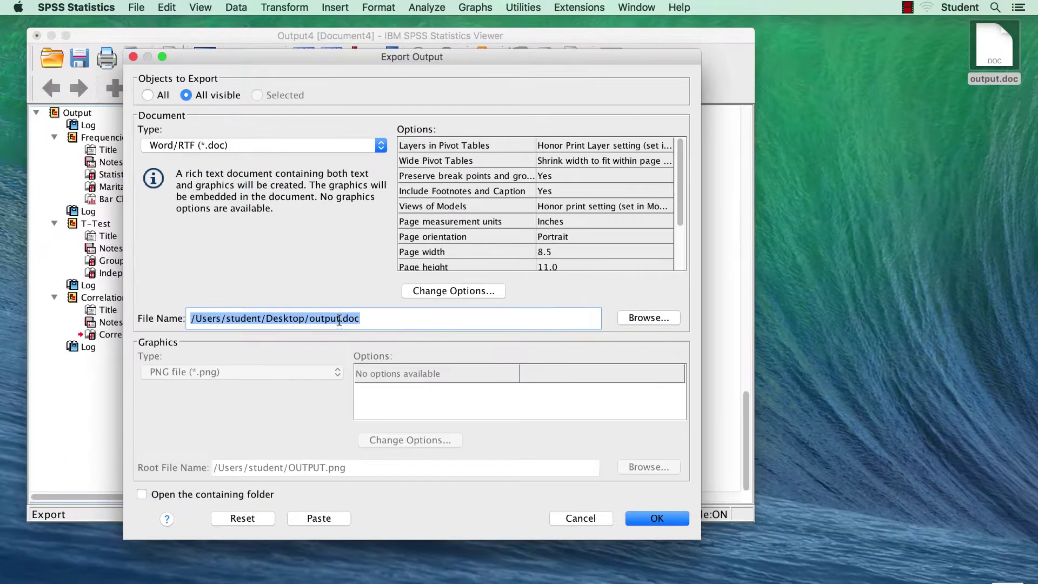
left_click(339, 319)
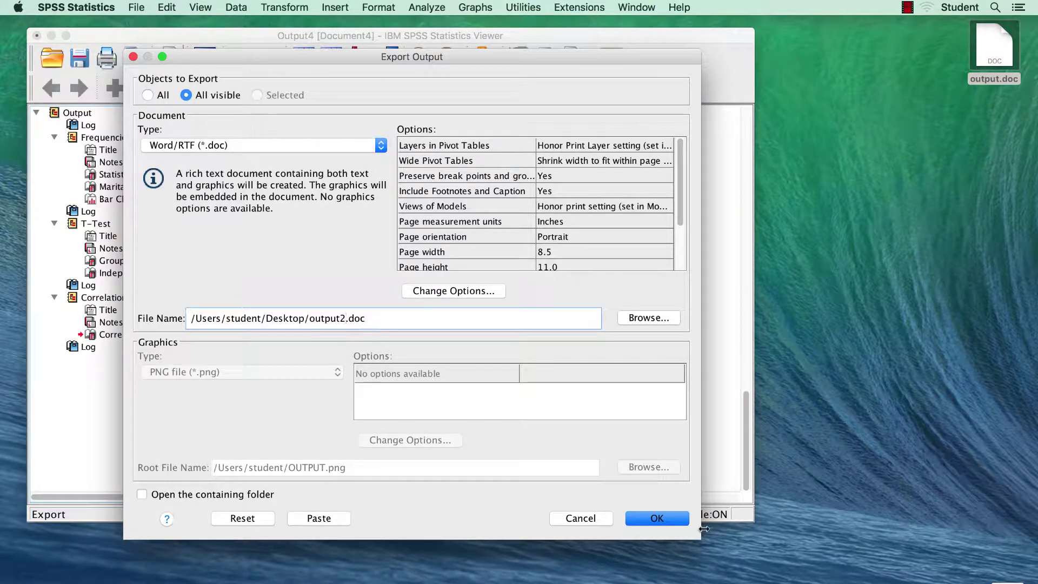
left_click(668, 518)
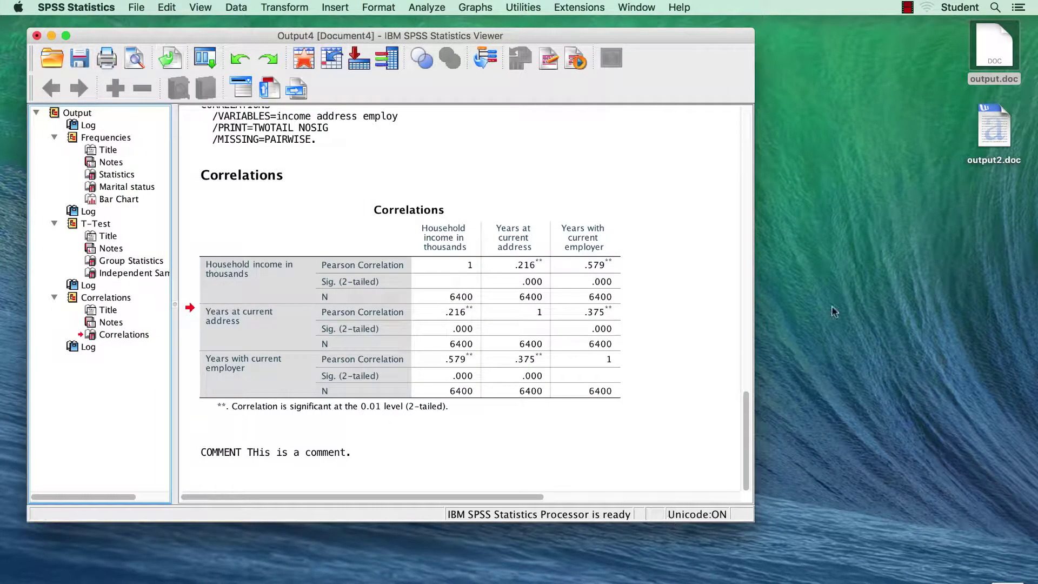
Open output2.doc in Word, check it lacks Notes tables, then minimize the window.
double_click(1000, 134)
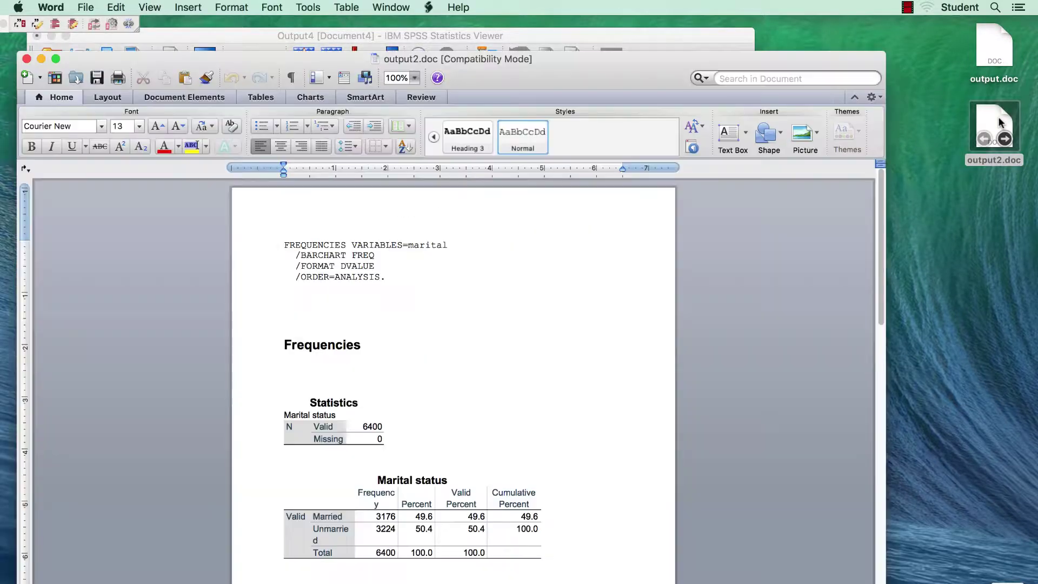
scroll(453, 379, "down", 10)
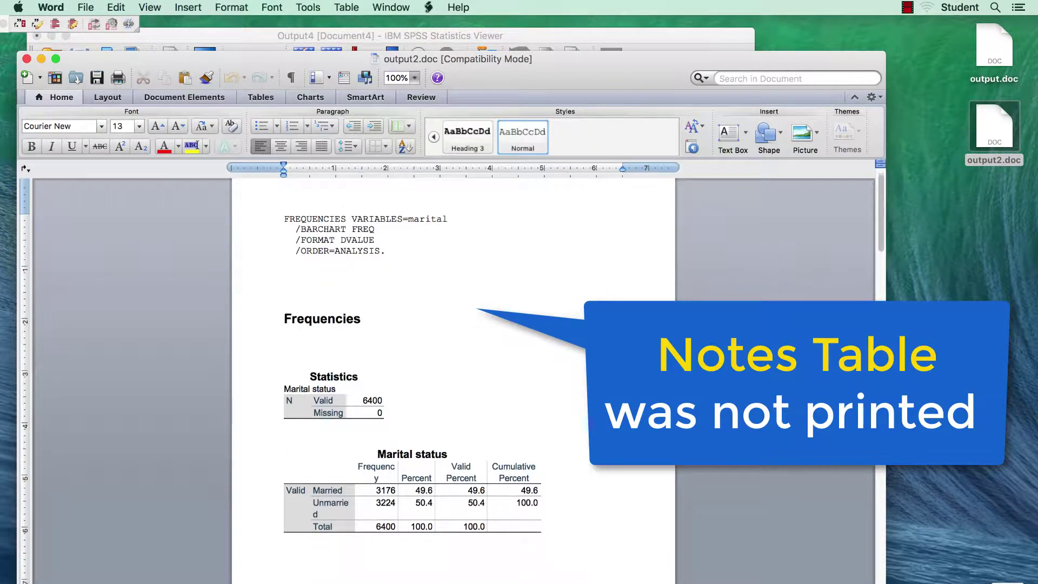
scroll(622, 364, "down", 11)
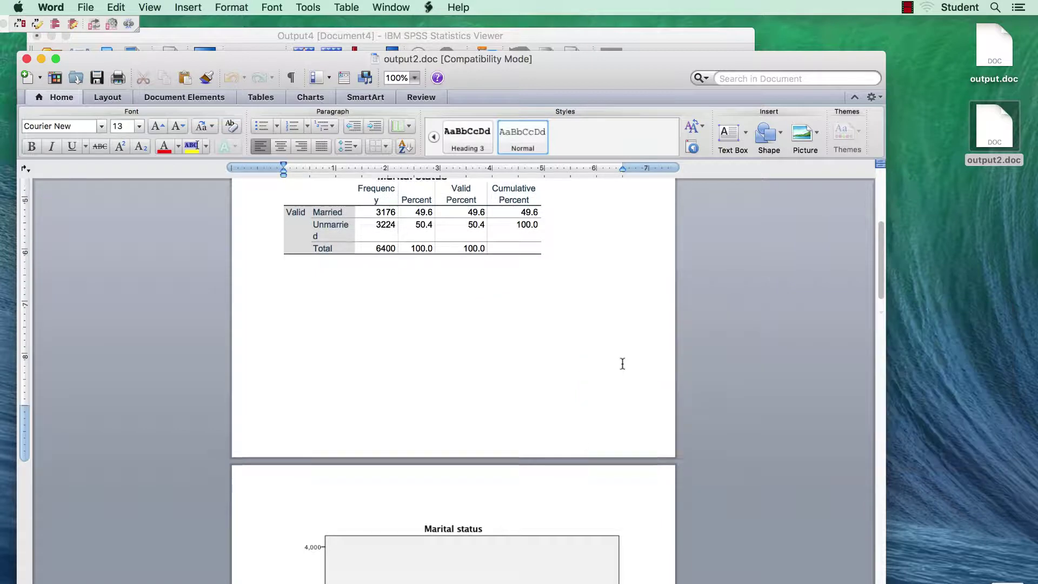
scroll(622, 363, "down", 6)
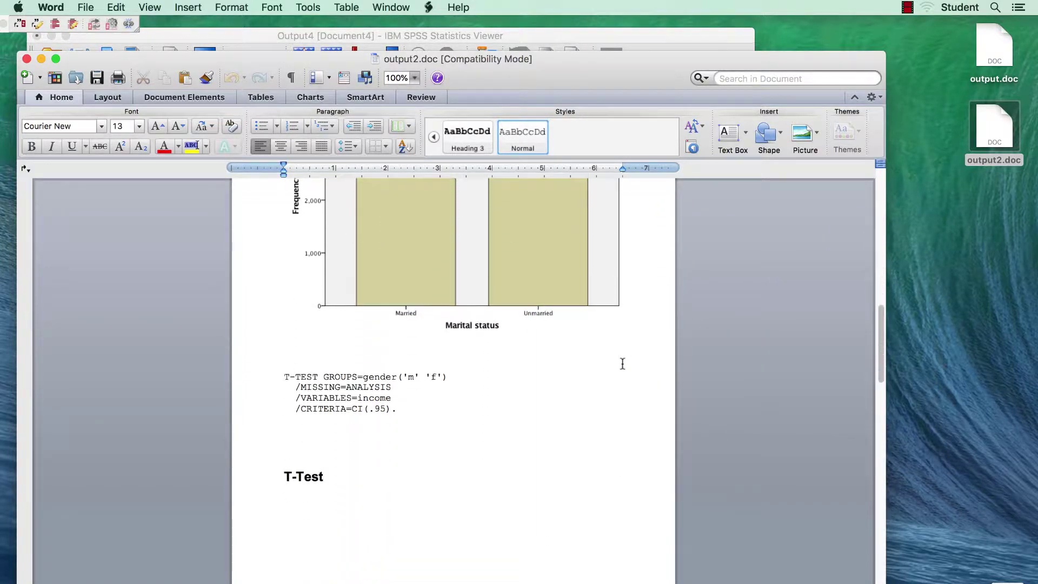
left_click(42, 59)
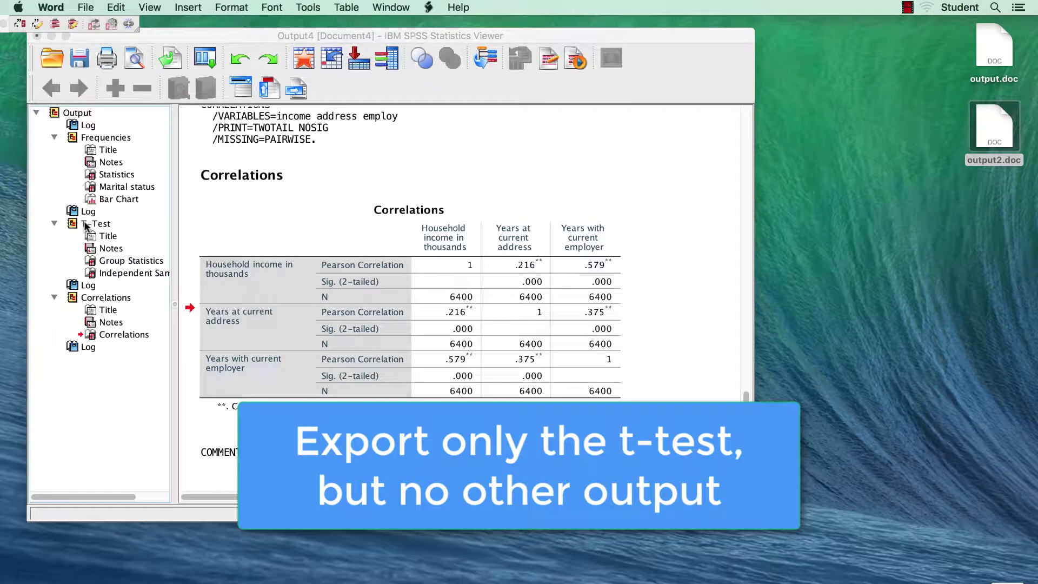
Select the T-Test block in the outline and open Export for just that output.
left_click(100, 225)
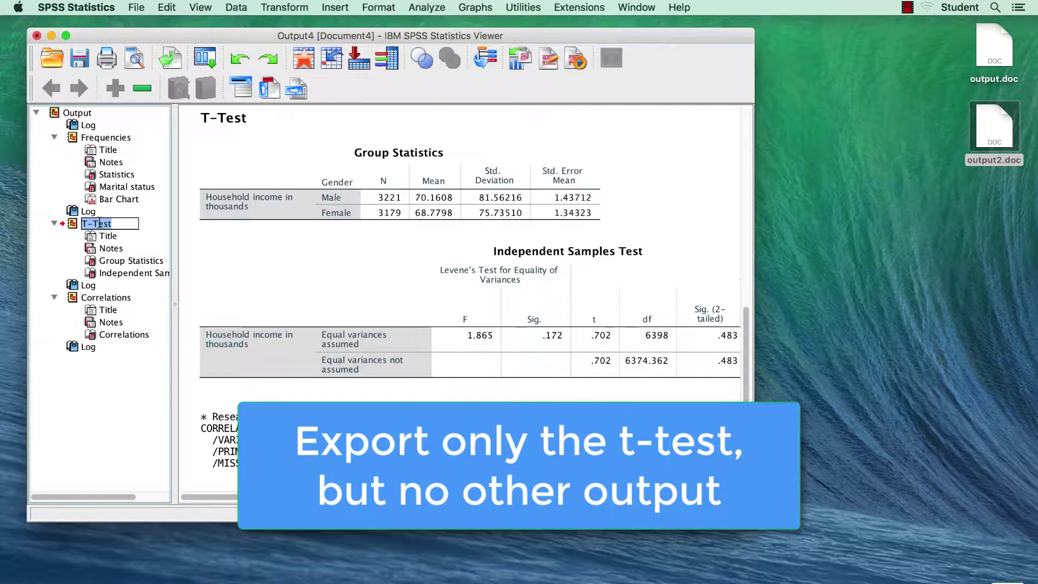
left_click(71, 226)
right_click(72, 226)
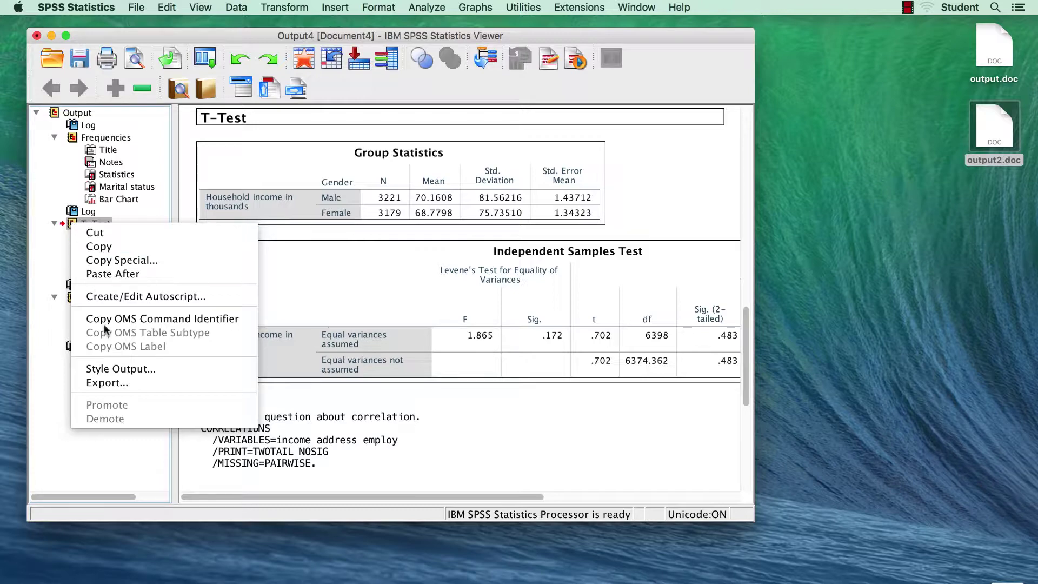
left_click(131, 382)
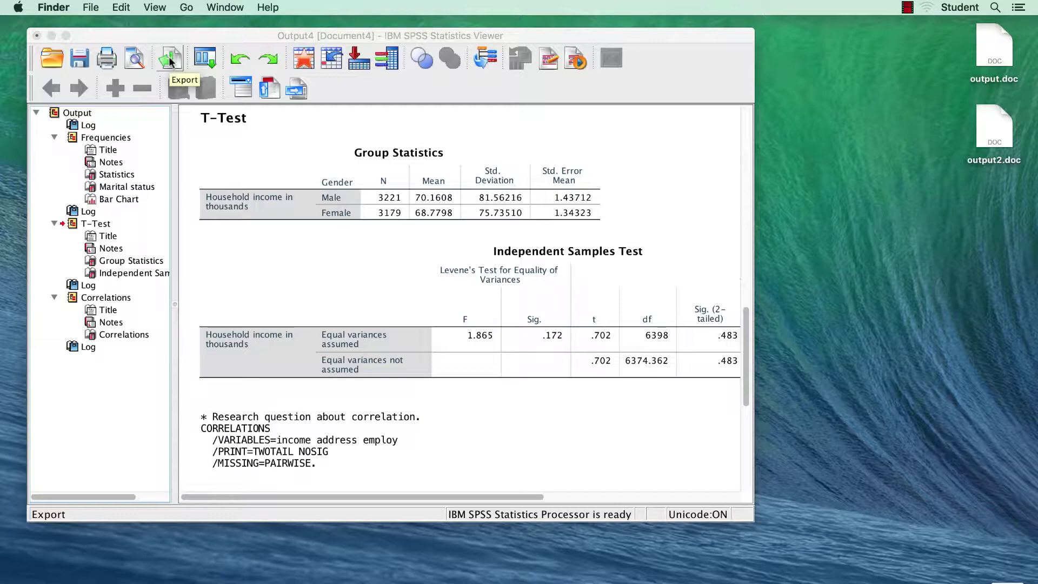
Export the output as Excel 2007 and Higher (*.xlsx) to output.xlsx.
left_click(169, 56)
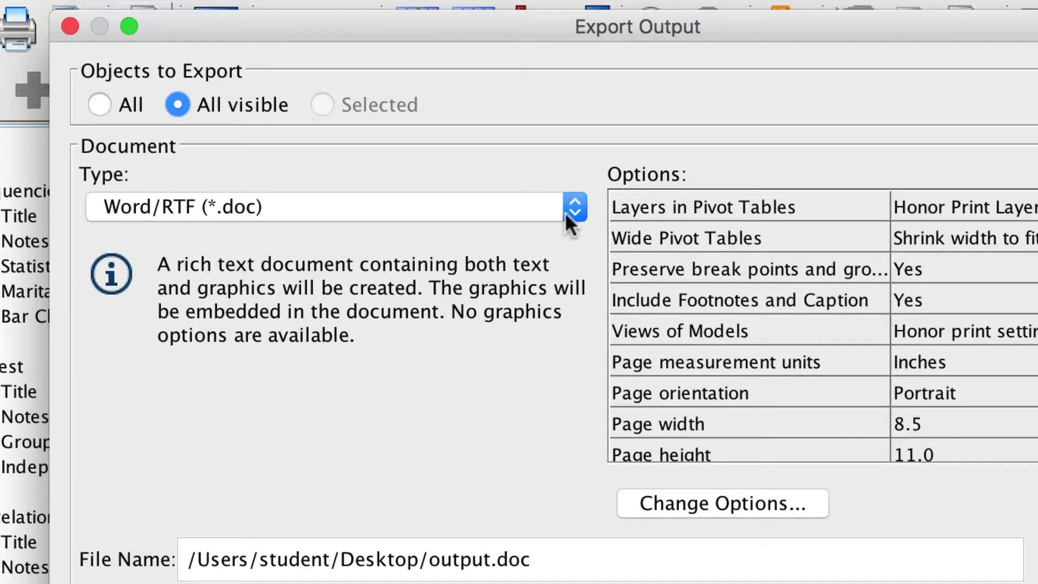
left_click(572, 205)
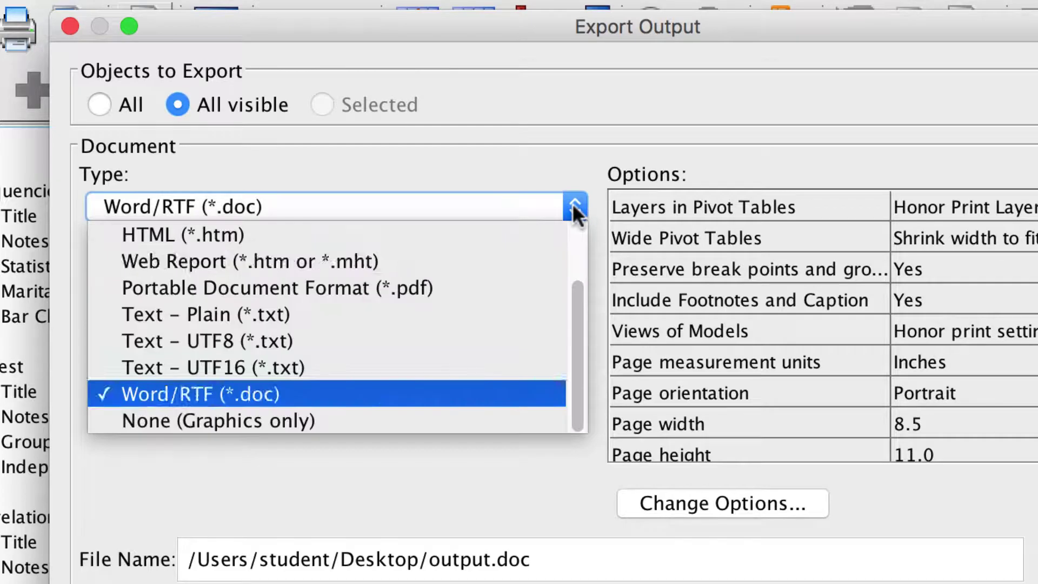
scroll(485, 284, "up", 3)
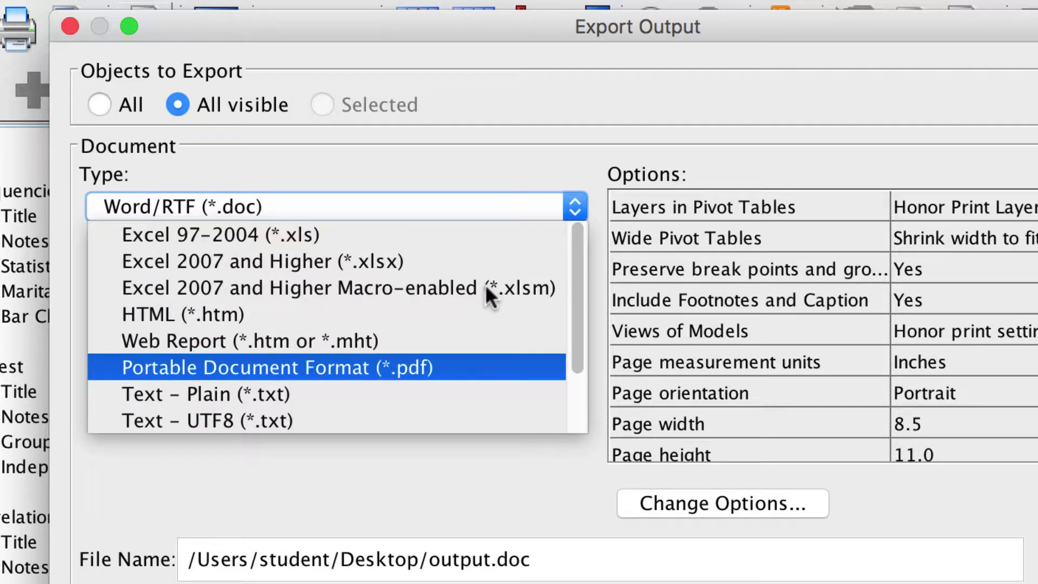
left_click(483, 253)
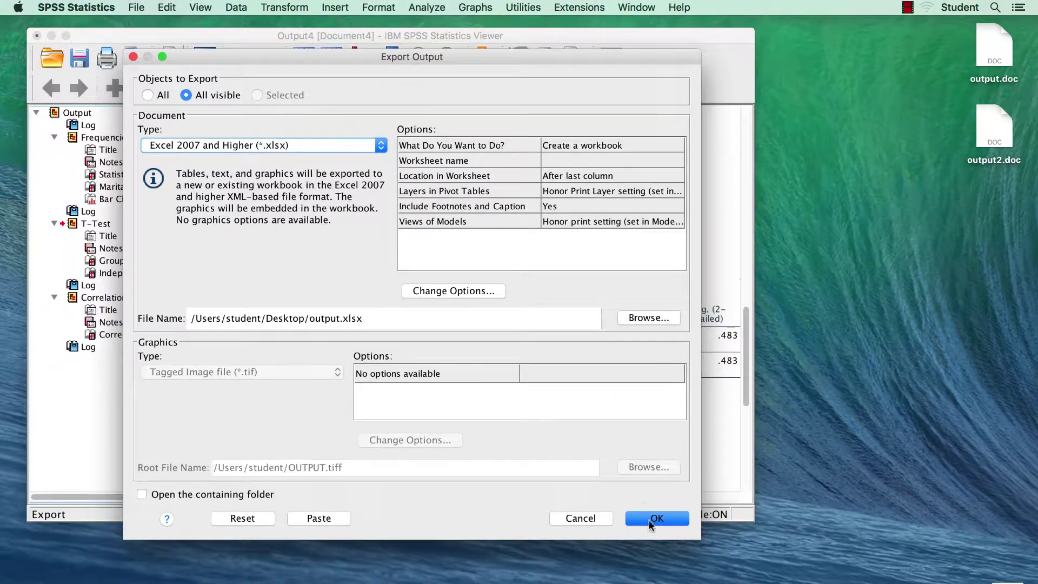
left_click(656, 518)
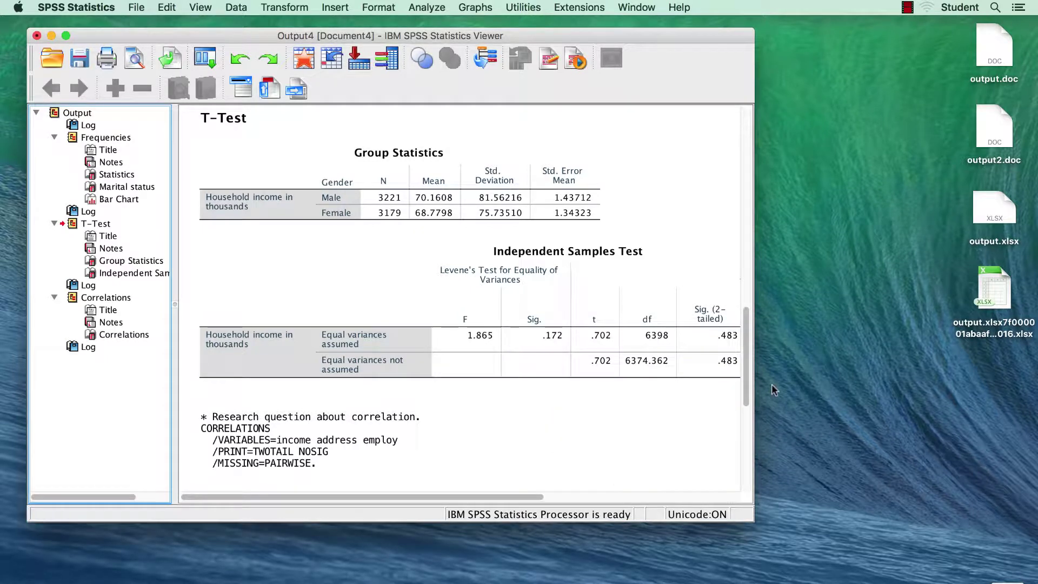
Open output.xlsx in Excel and scroll past the Marital status table and bar chart.
double_click(993, 213)
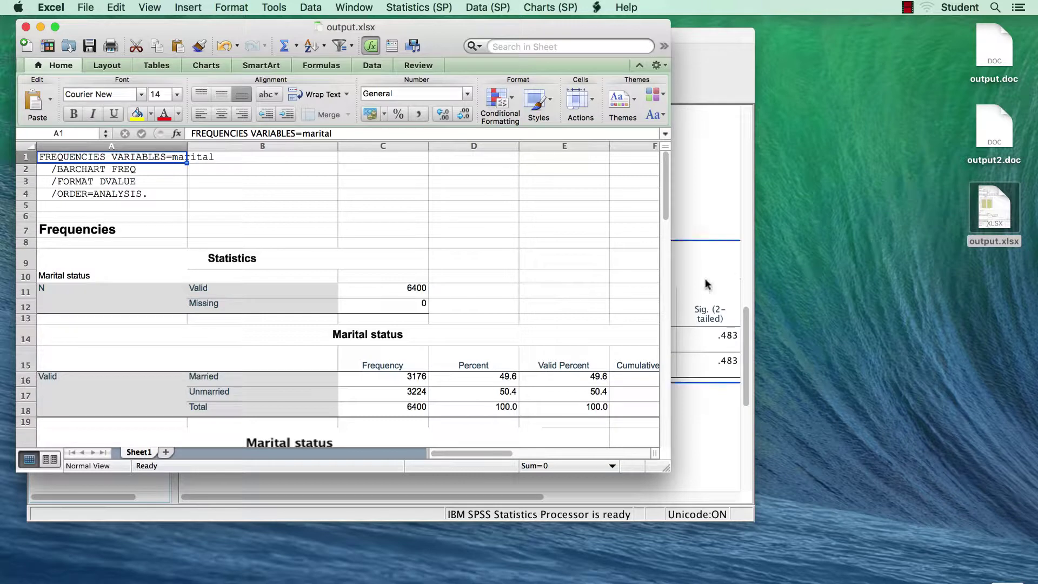
scroll(585, 310, "down", 10)
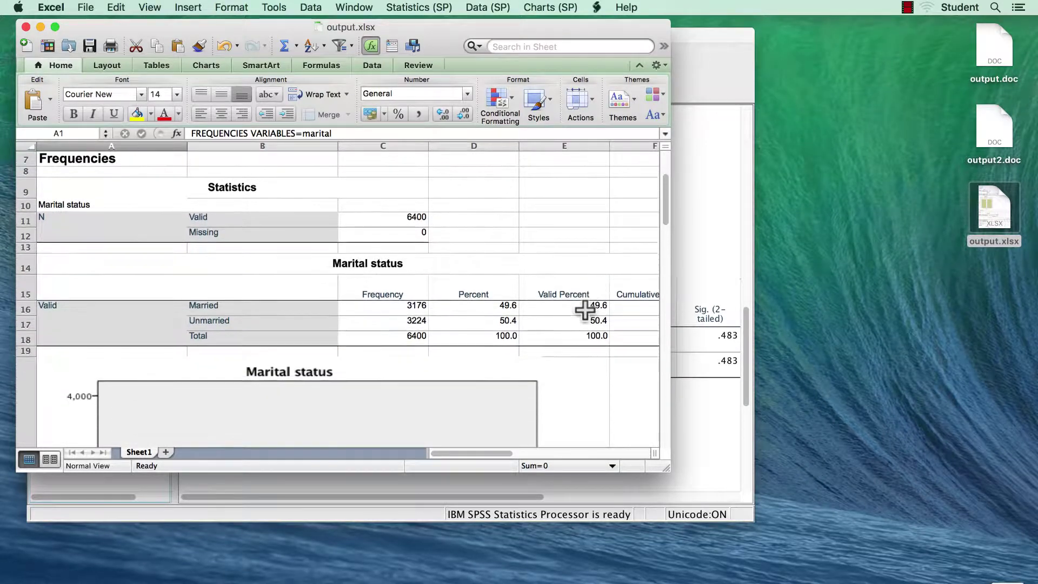
scroll(584, 310, "down", 2)
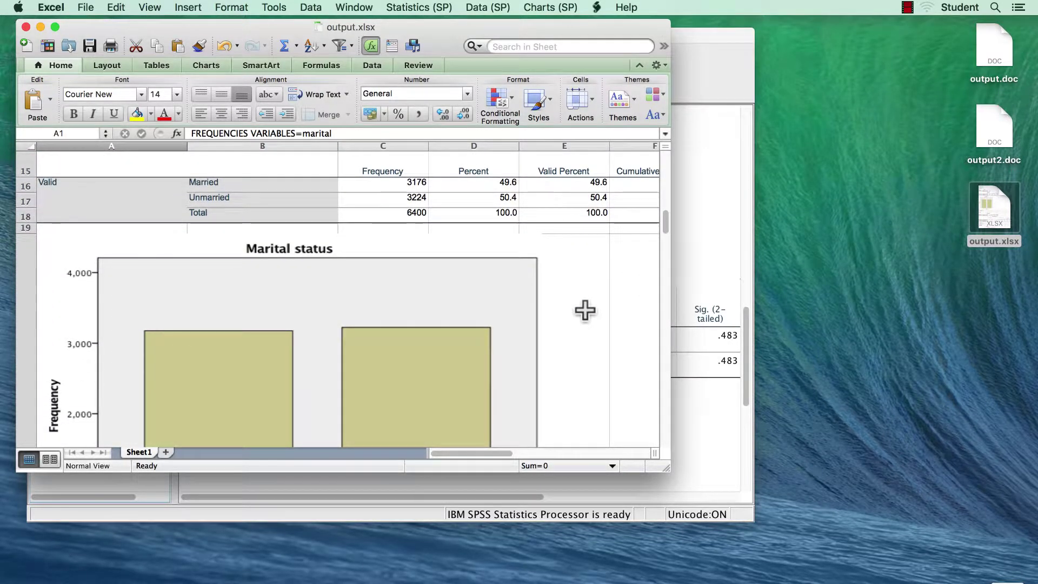
scroll(584, 311, "down", 15)
scroll(584, 310, "down", 4)
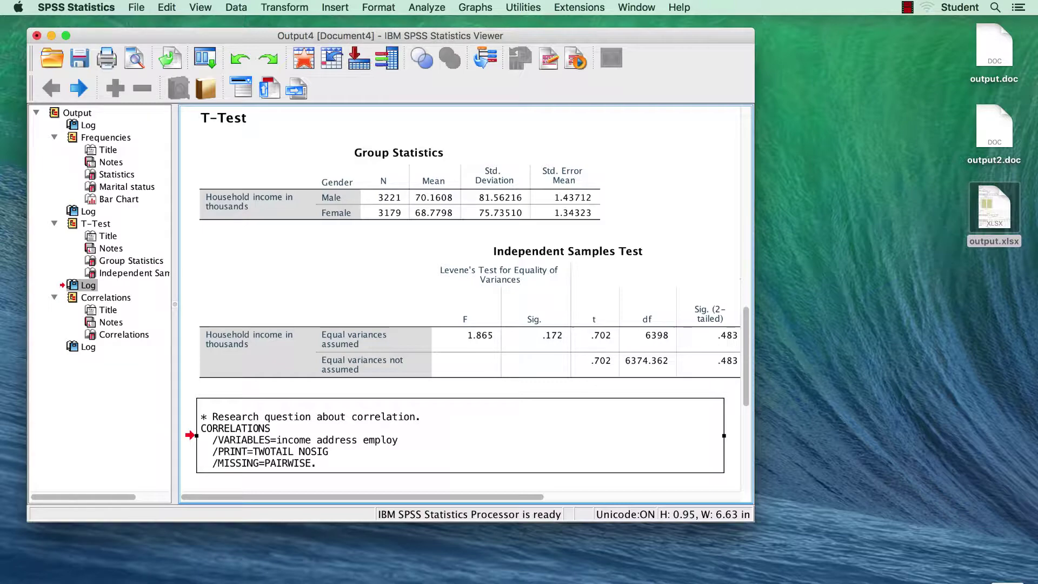
Export the visible output as Portable Document Format (*.pdf) to output.pdf and open it.
left_click(170, 58)
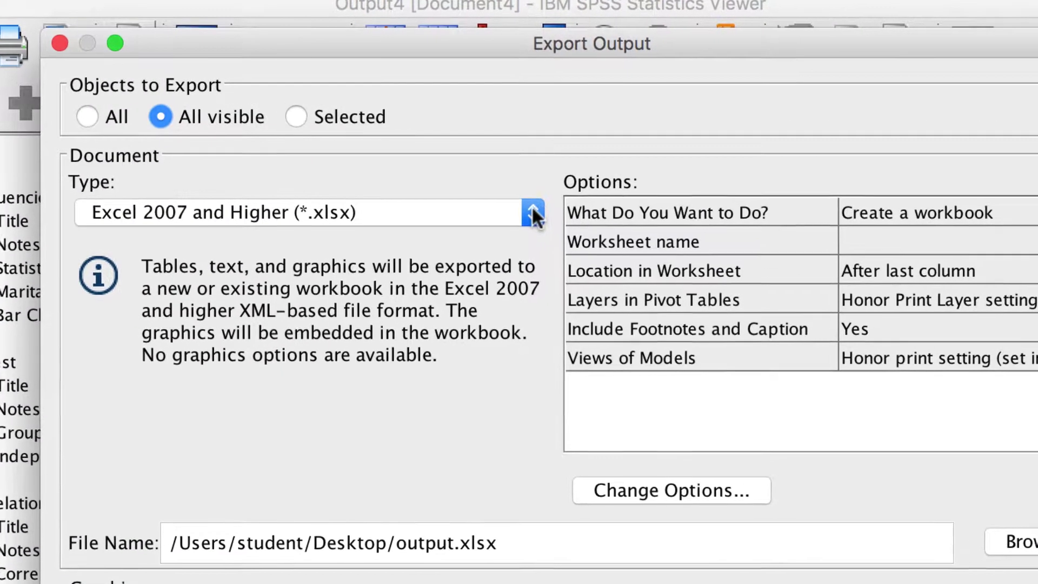
left_click(533, 212)
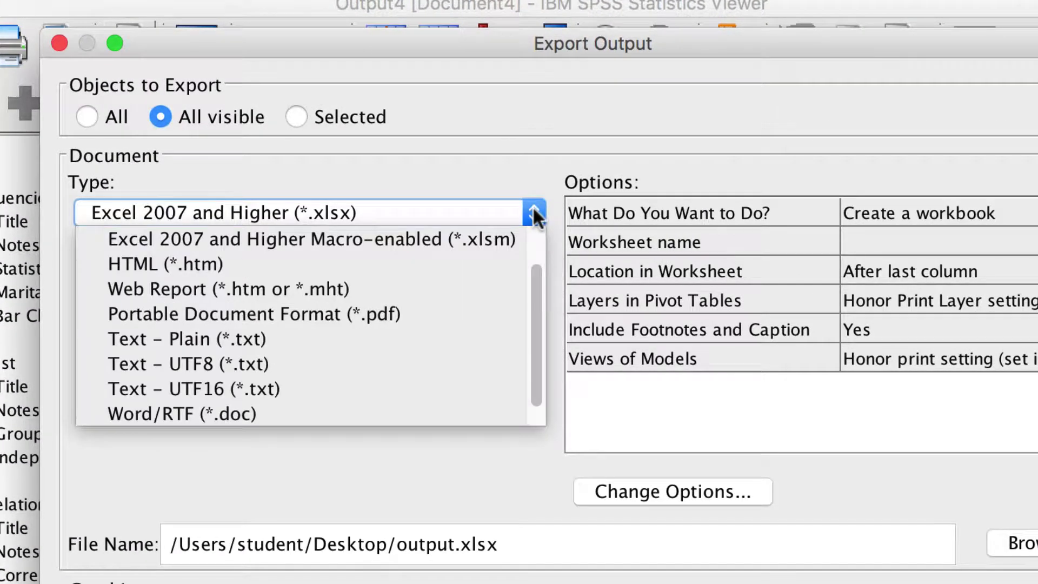
left_click(429, 311)
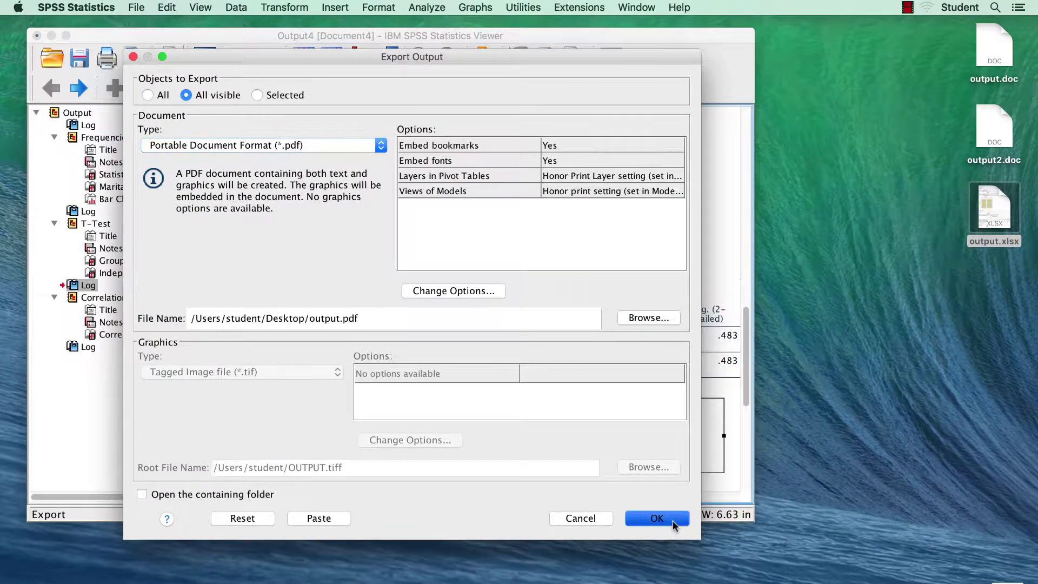
left_click(656, 518)
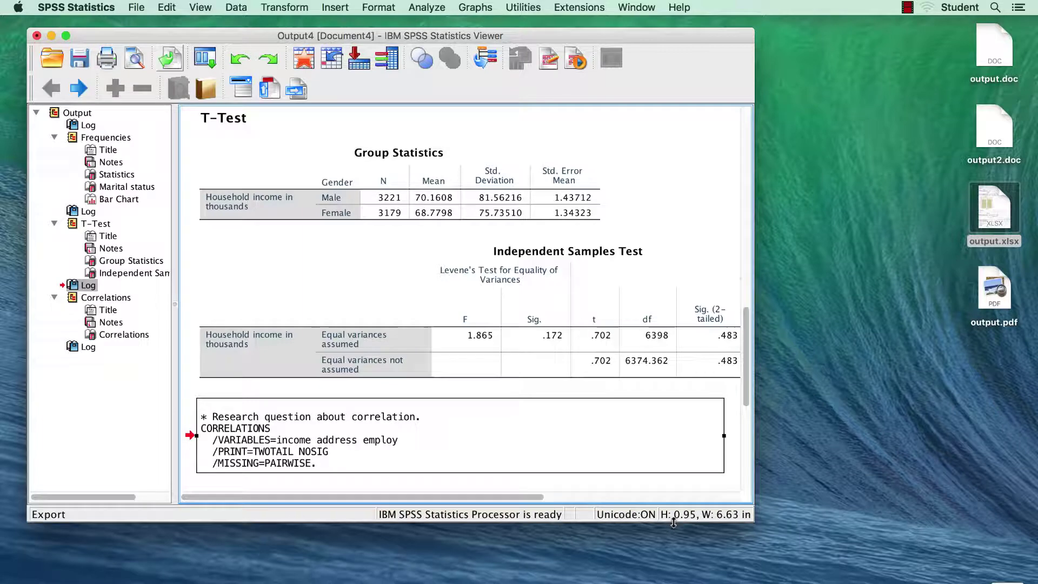
double_click(996, 281)
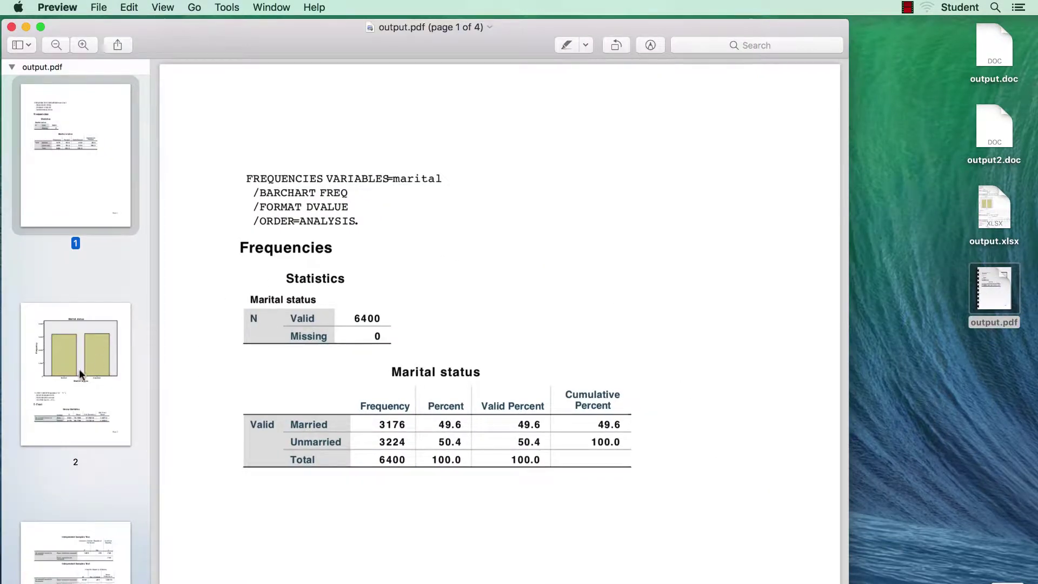
View PDF pages 2, 3 and 4 (bar chart, t-test, correlations), then return to page 2.
left_click(80, 373)
left_click(86, 527)
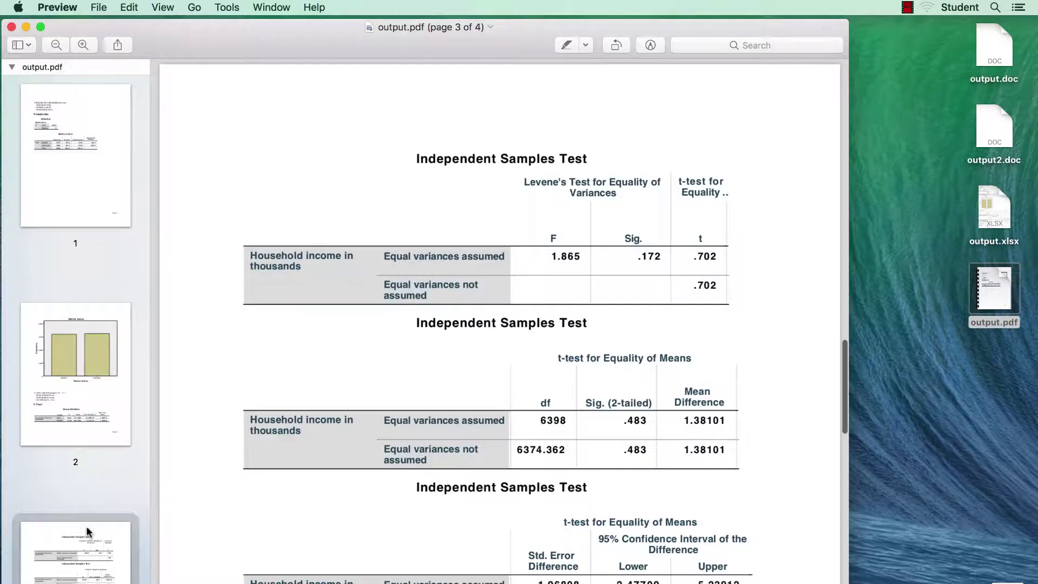
left_click(86, 529)
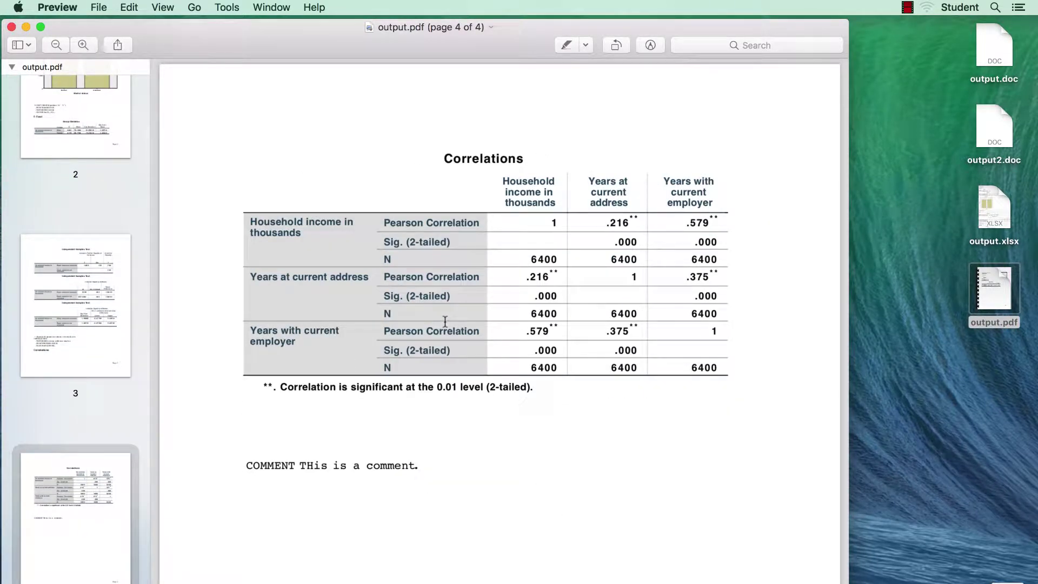
left_click(77, 131)
scroll(77, 131, "up", 5)
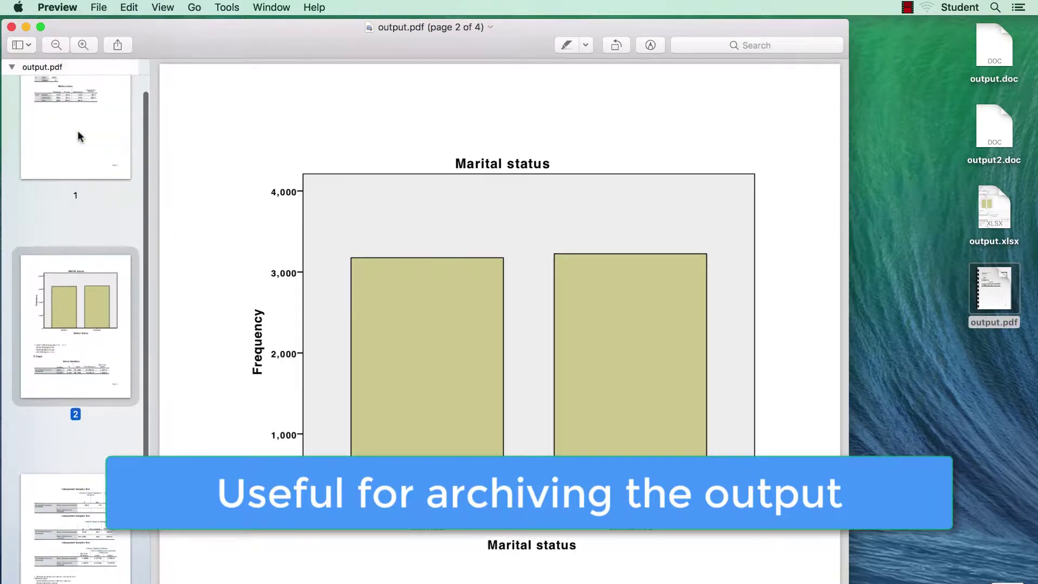
left_click(79, 135)
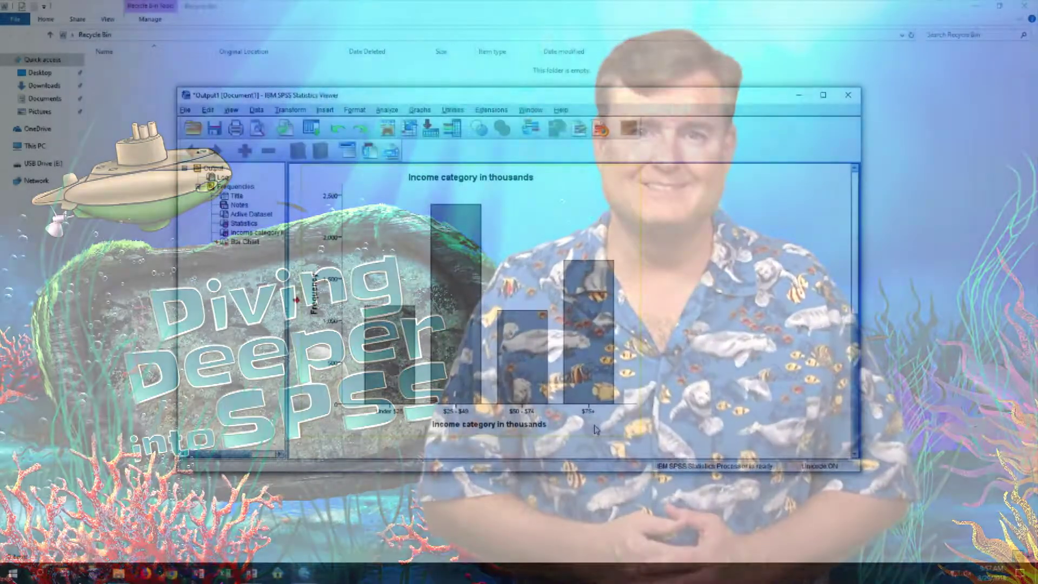
Export all visible output as PowerPoint (*.ppt), prefixing the file name to PPTOUTPUT.ppt.
scroll(594, 425, "up", 10)
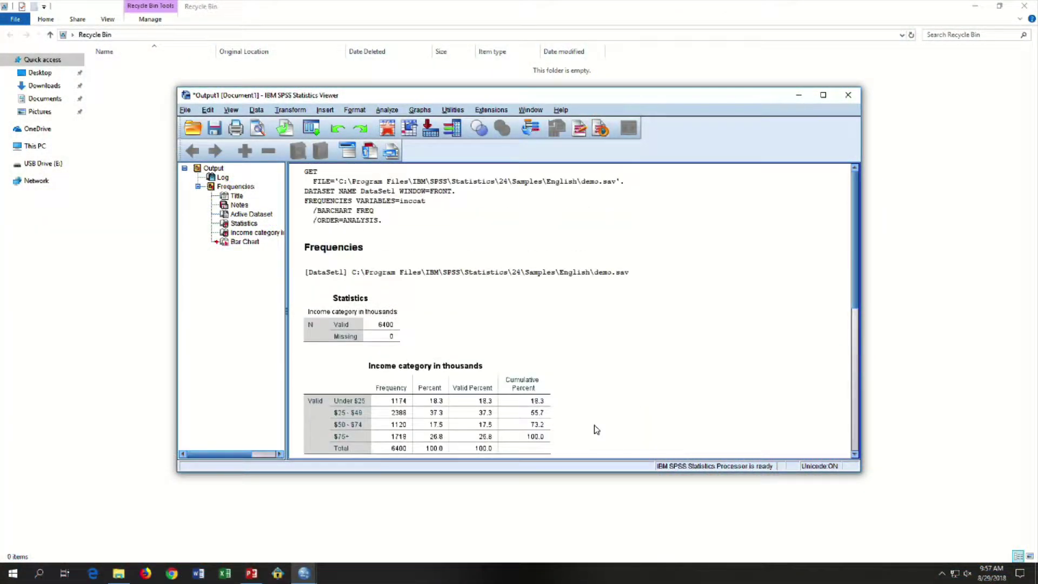
left_click(185, 110)
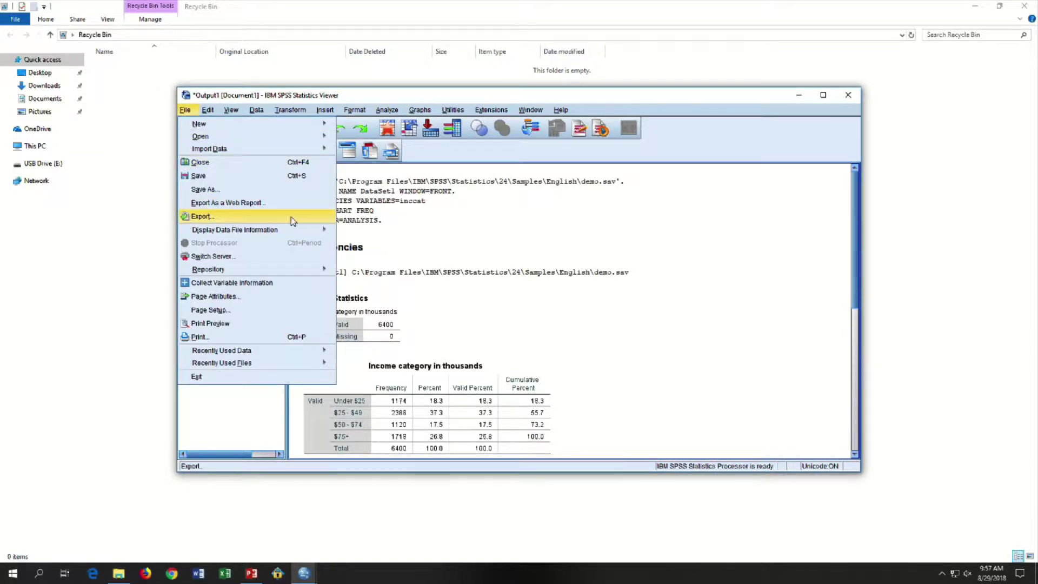
left_click(319, 218)
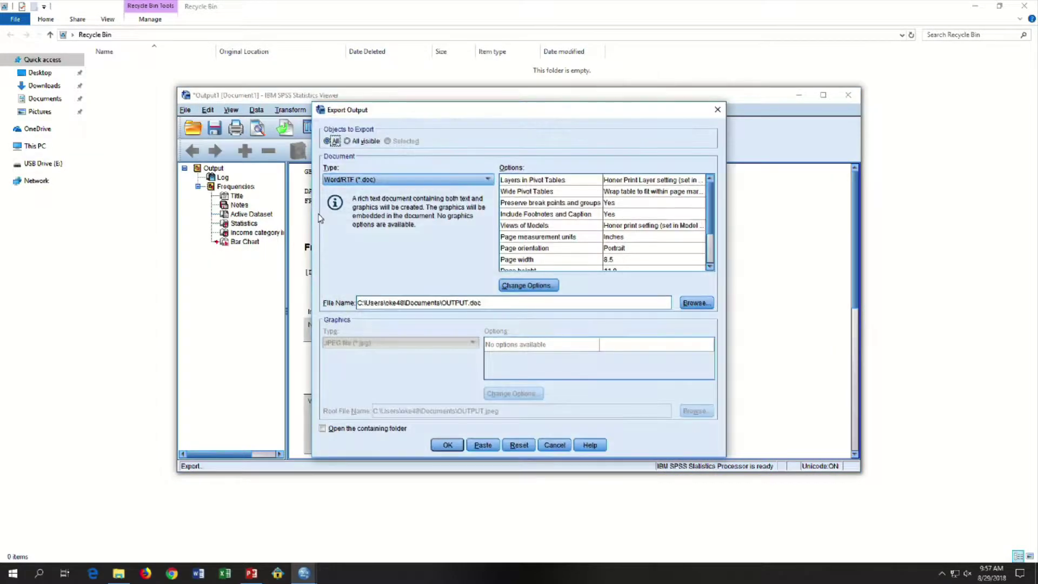
left_click(363, 142)
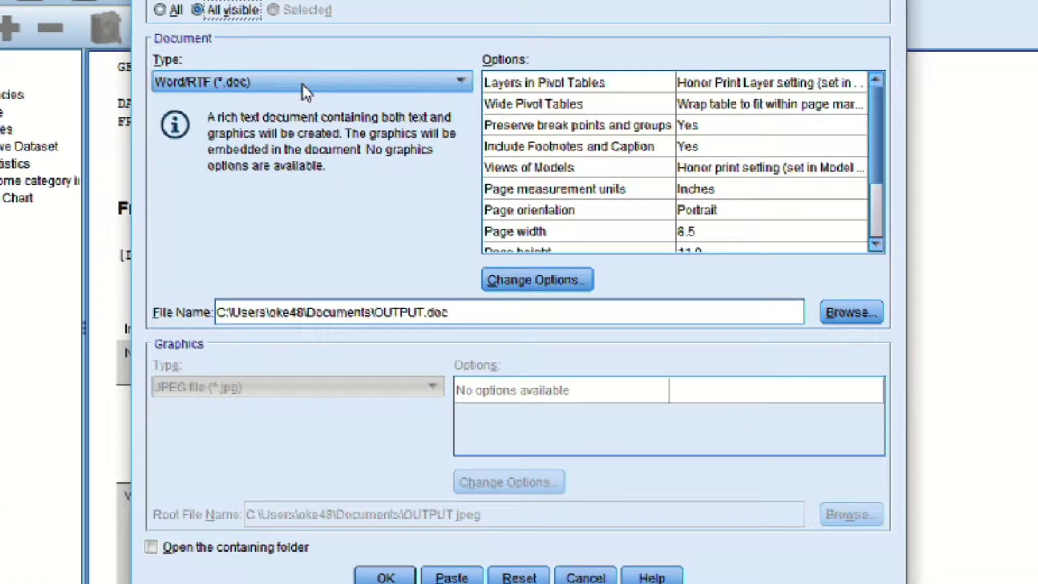
left_click(302, 83)
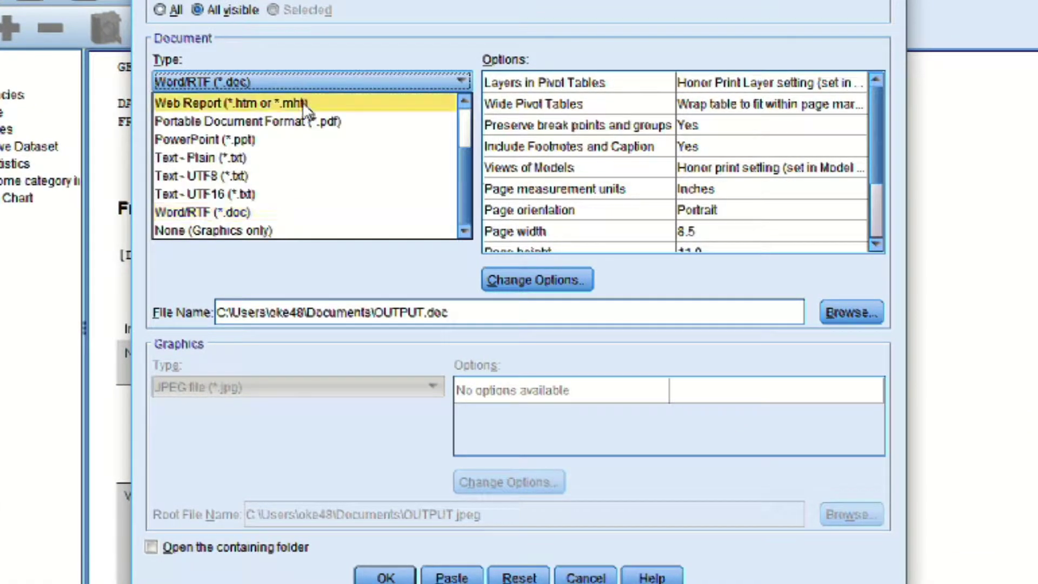
left_click(318, 142)
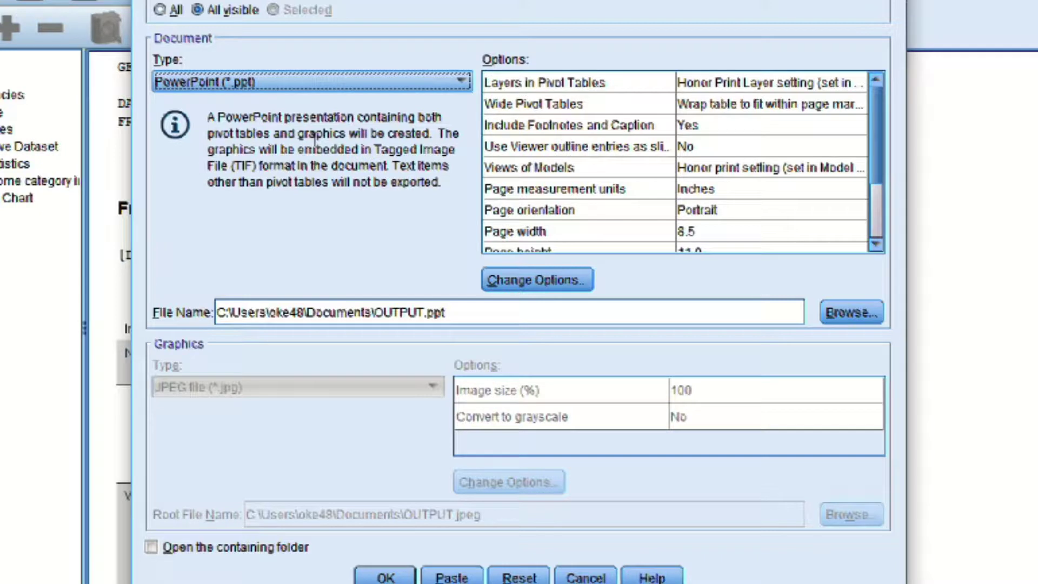
triple_click(377, 305)
left_click(377, 313)
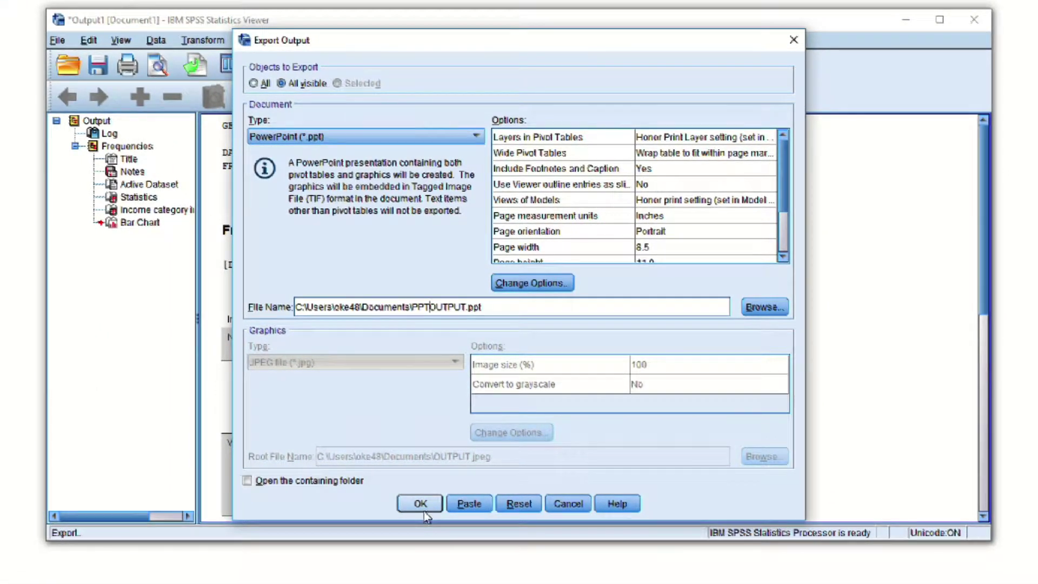
left_click(421, 505)
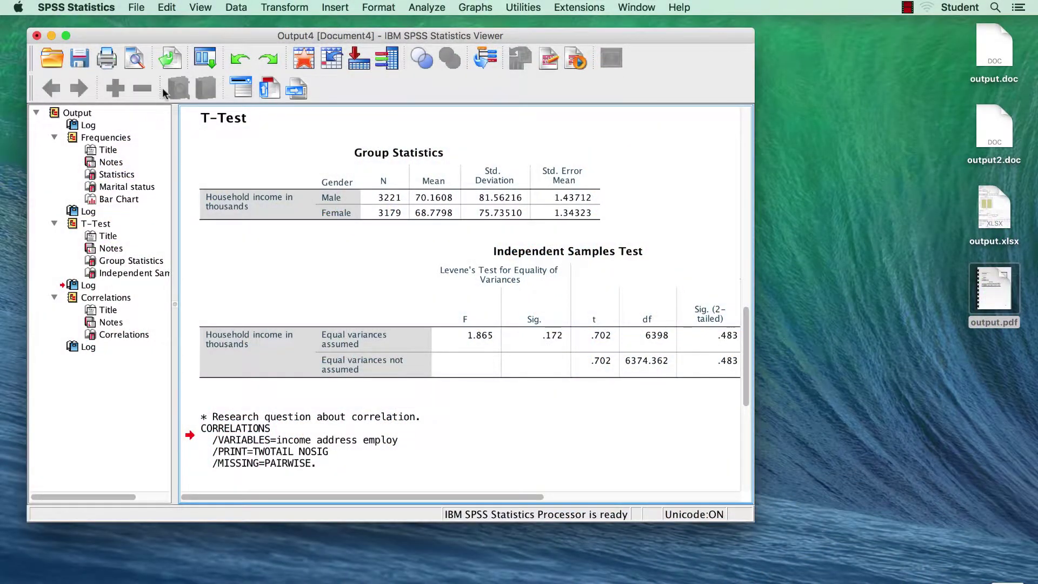
Export the visible output as HTML (*.htm) to output.htm and open it in Safari.
left_click(169, 65)
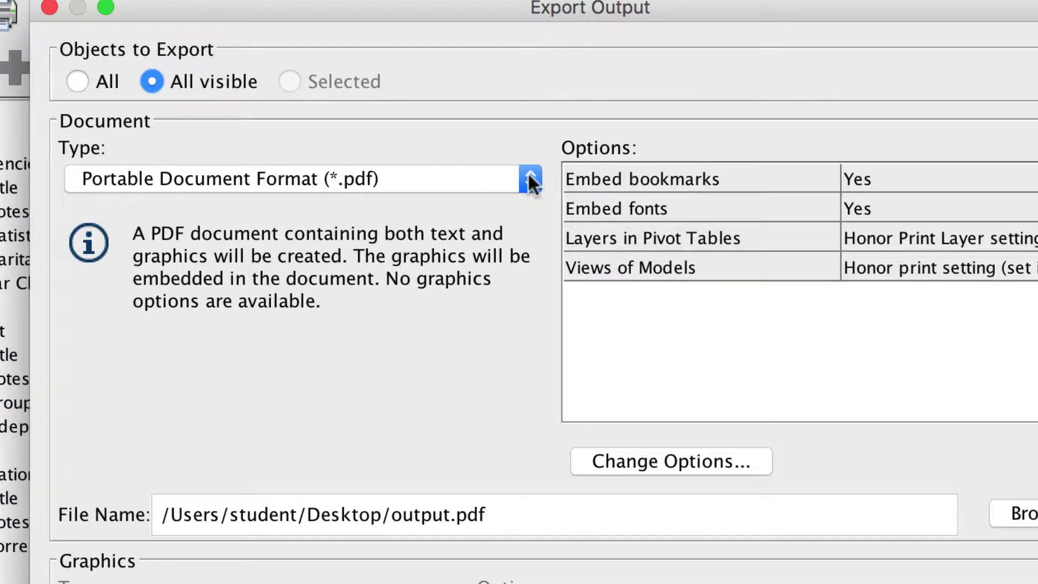
left_click(528, 172)
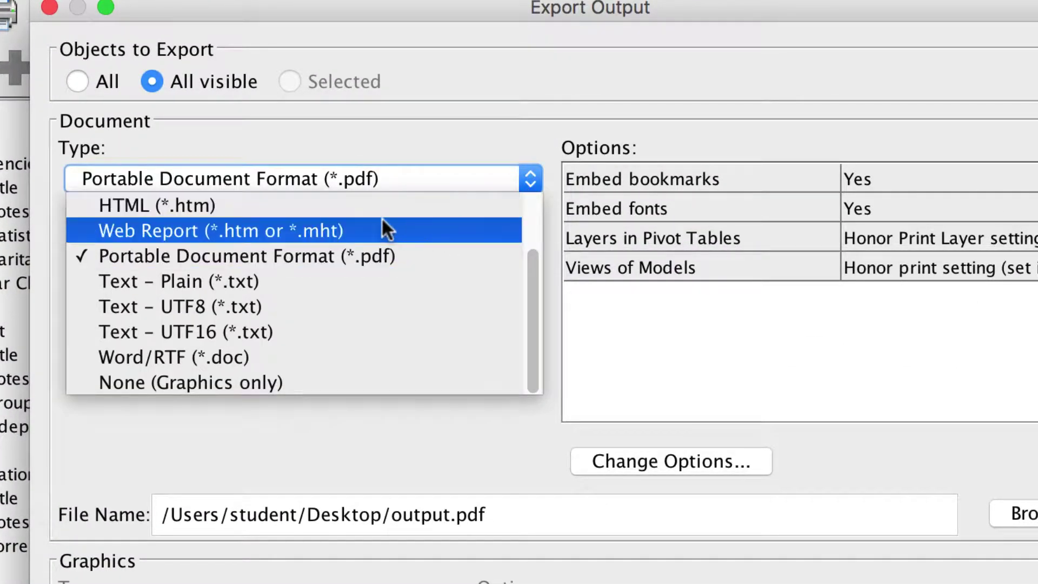
left_click(340, 204)
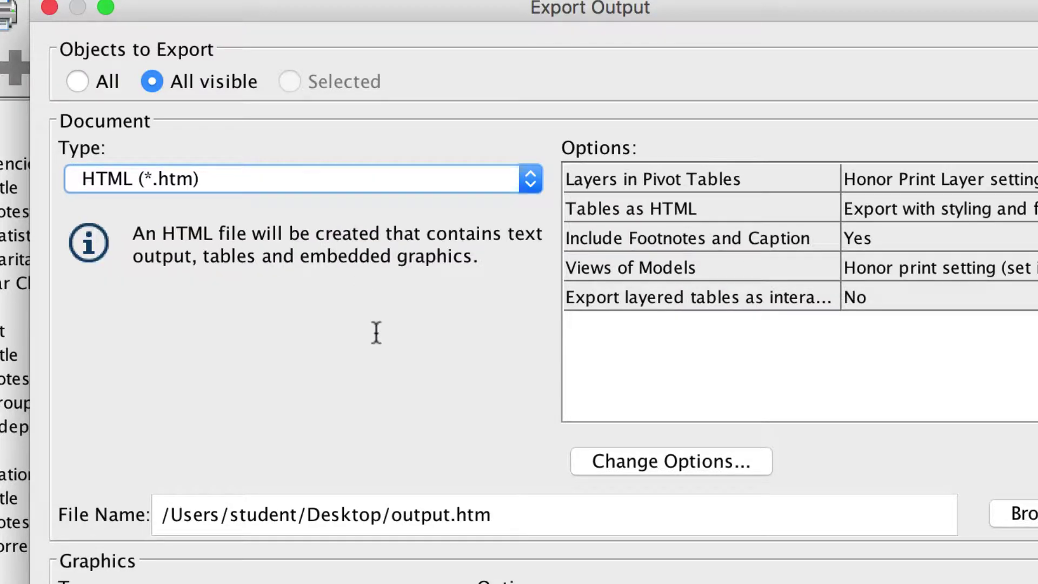
left_click(670, 517)
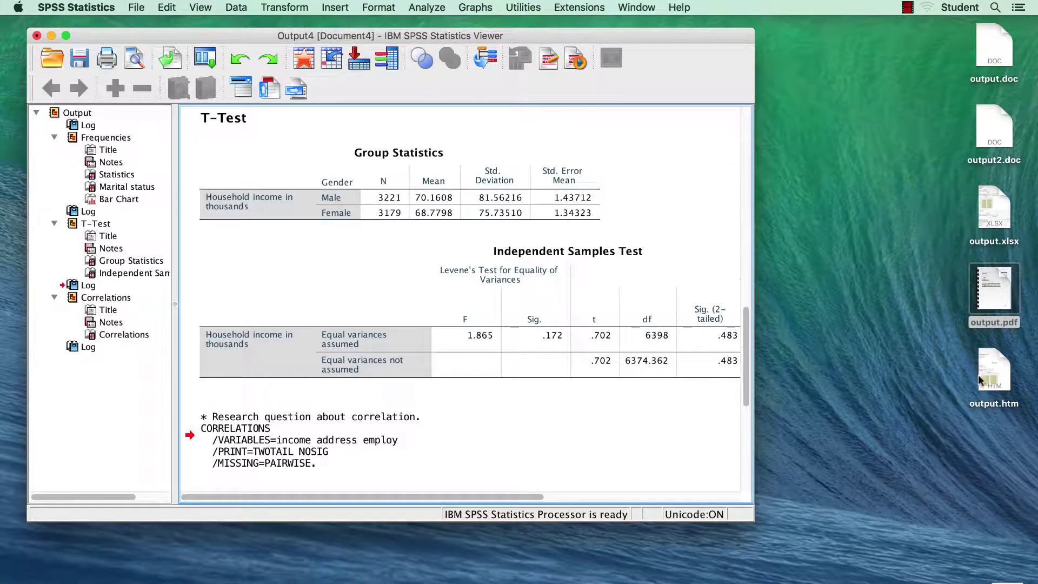
double_click(995, 370)
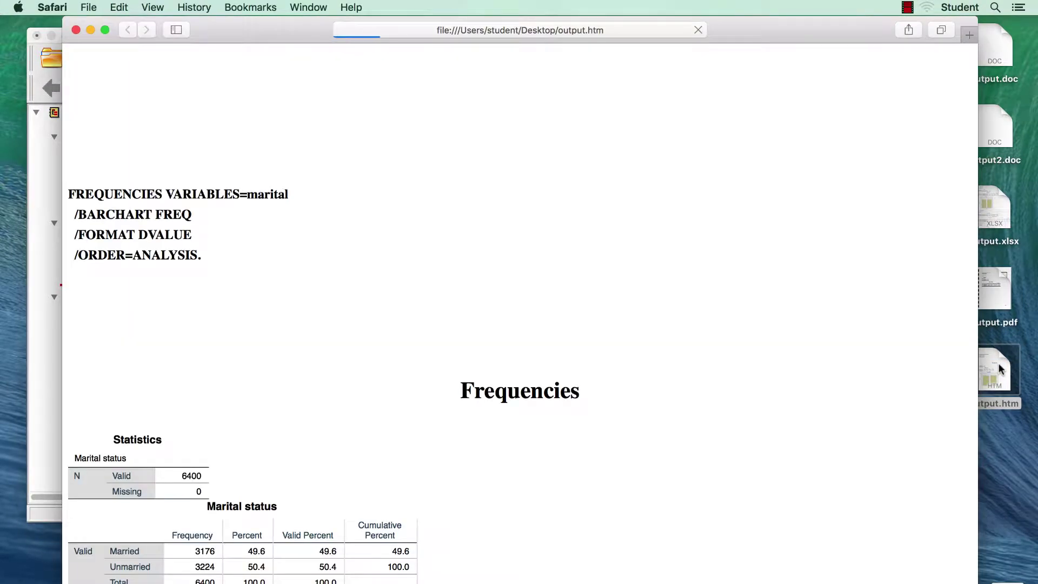
Scroll output.htm from the Marital status tables and bar chart down to the Independent Samples Test.
scroll(561, 450, "down", 5)
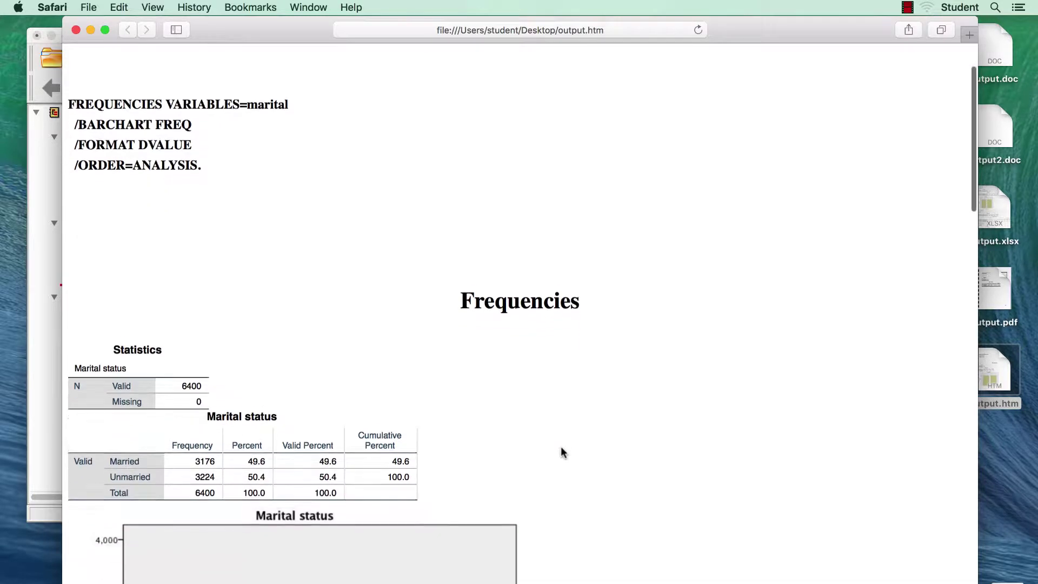
scroll(561, 449, "down", 9)
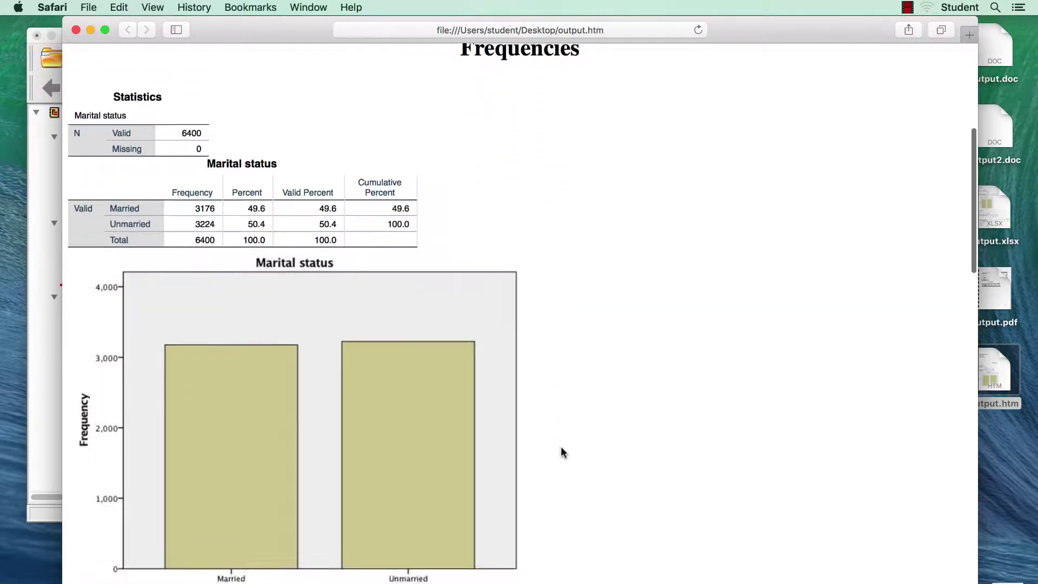
scroll(560, 449, "down", 6)
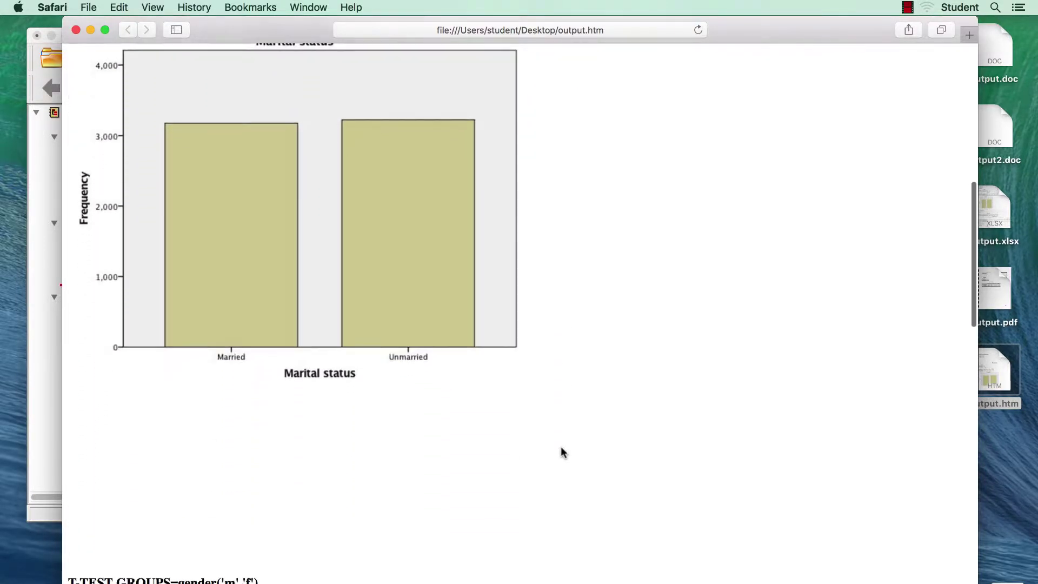
scroll(562, 451, "down", 10)
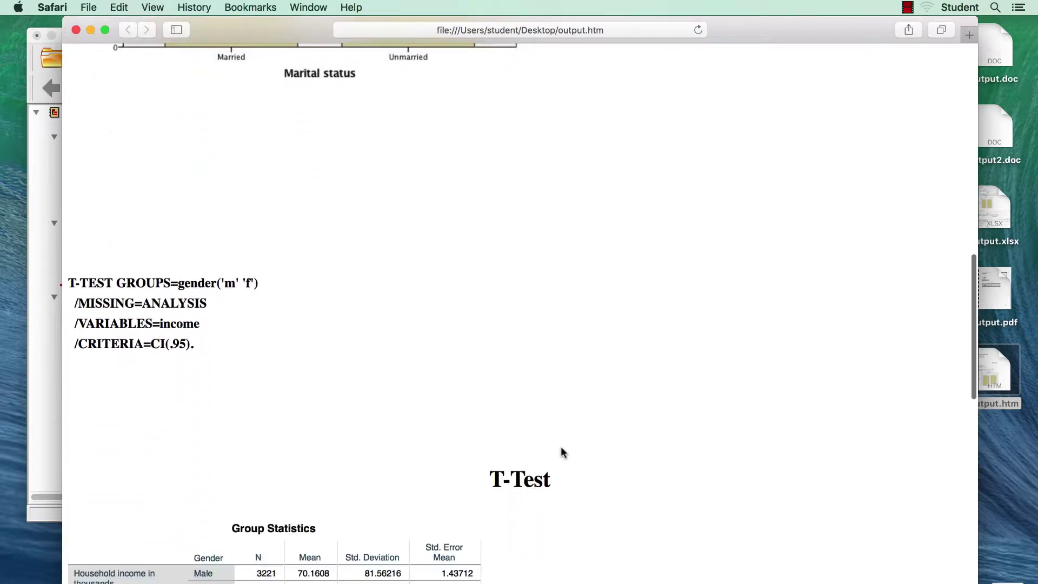
scroll(561, 449, "down", 7)
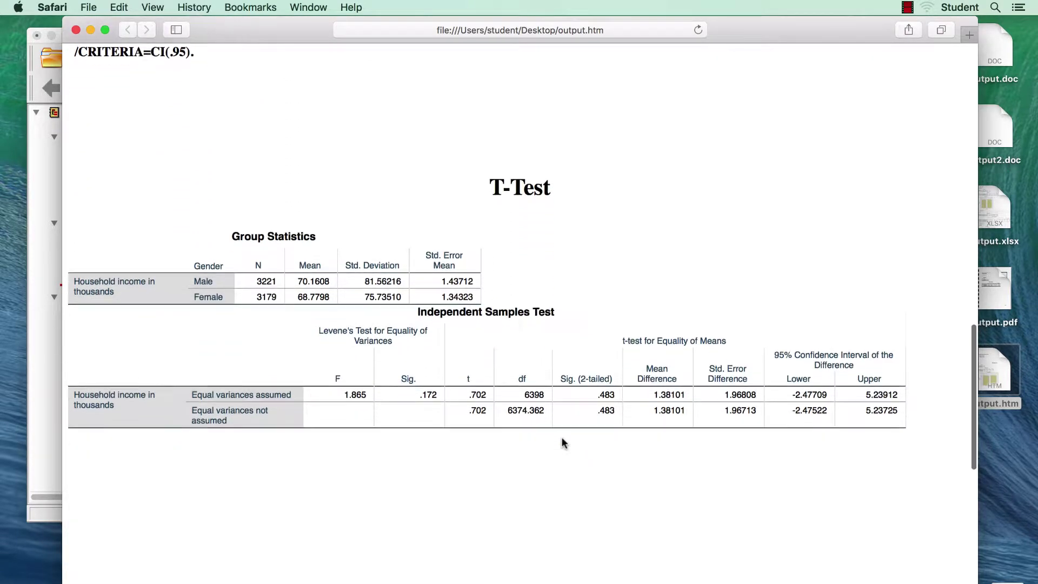